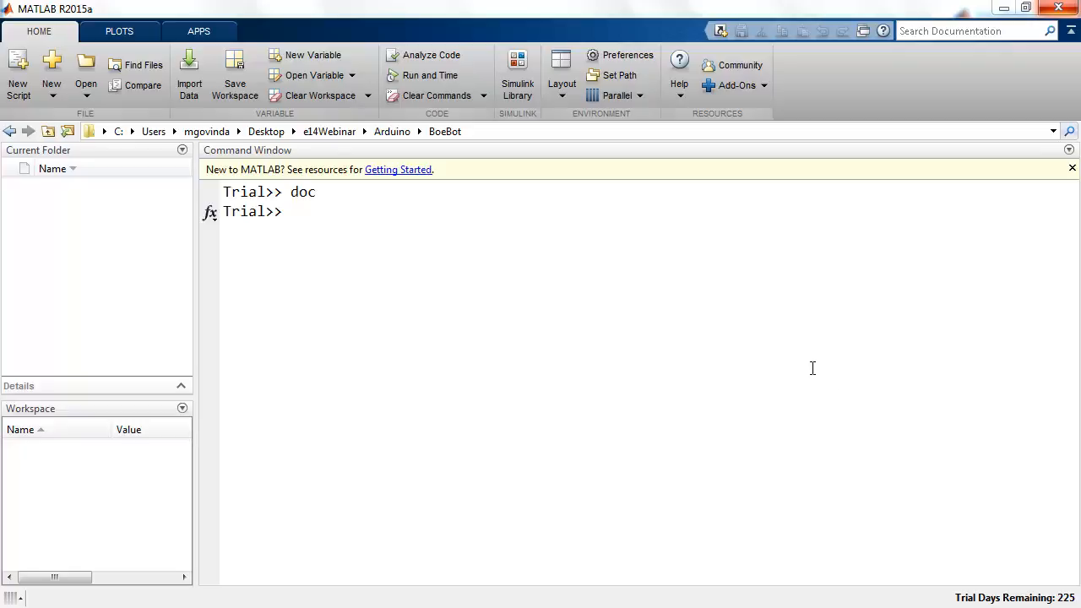
- Open the Simulink Library Browser and create a new blank model
left_click(518, 91)
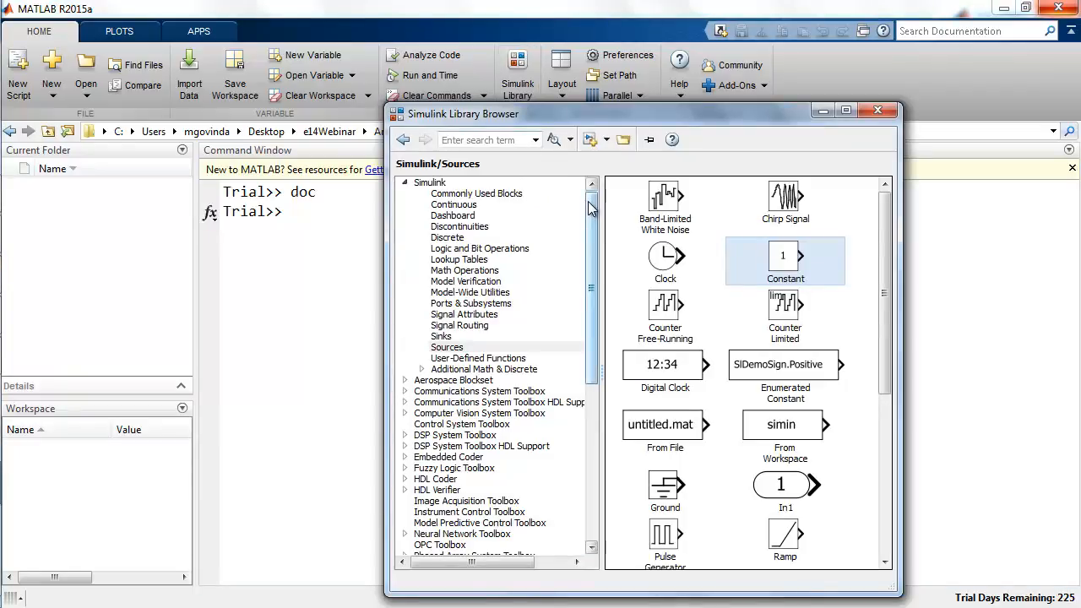
left_click_drag(591, 210, 517, 191)
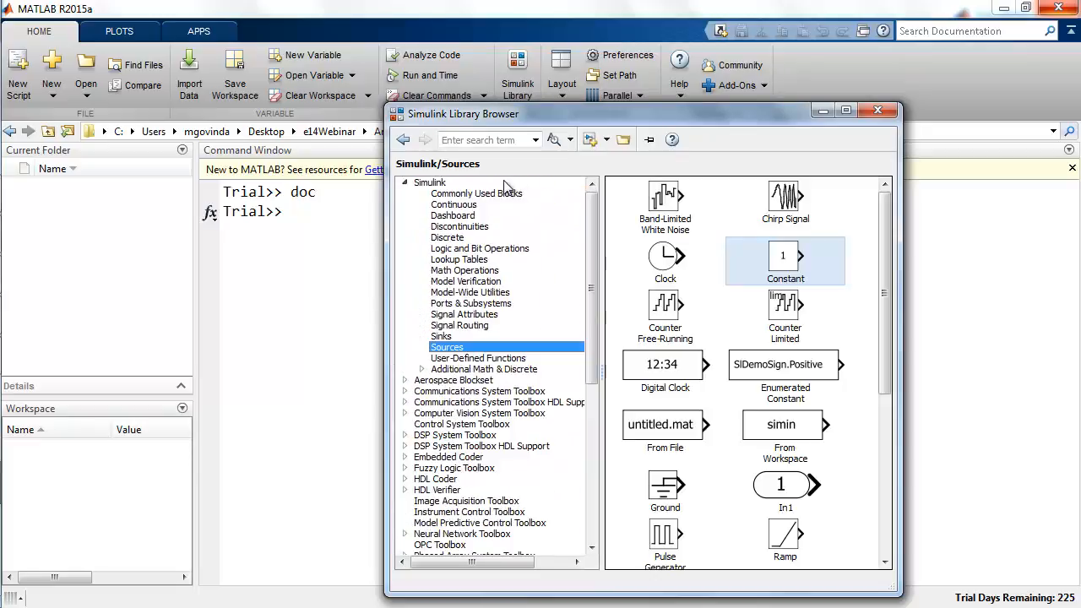
left_click(589, 142)
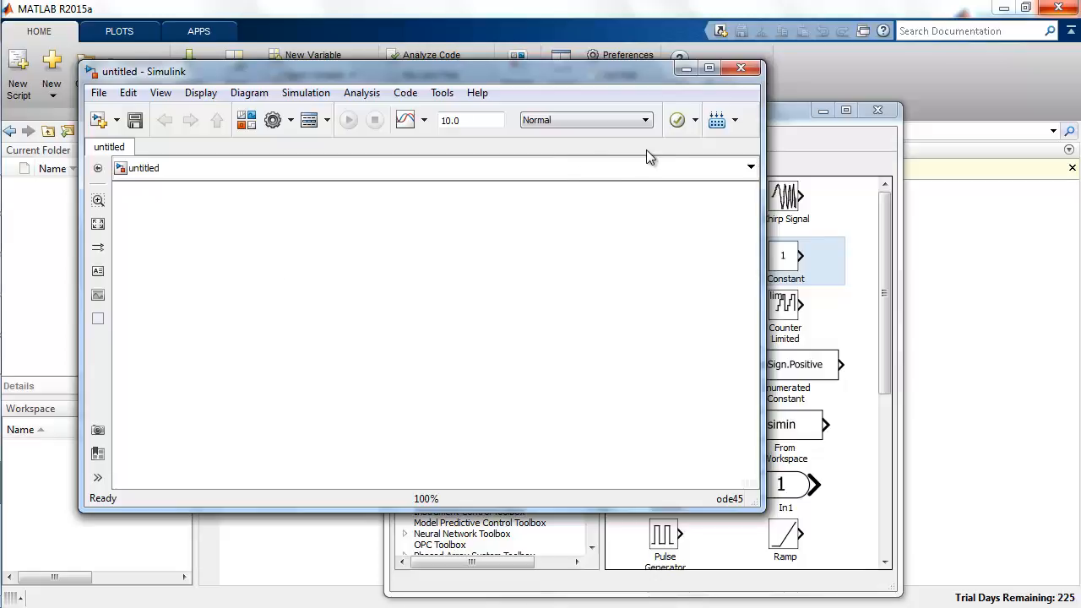
- Add a Continuous Servo Write block to the model from the Common library of the Simulink Support Package for Arduino Hardware
left_click(791, 124)
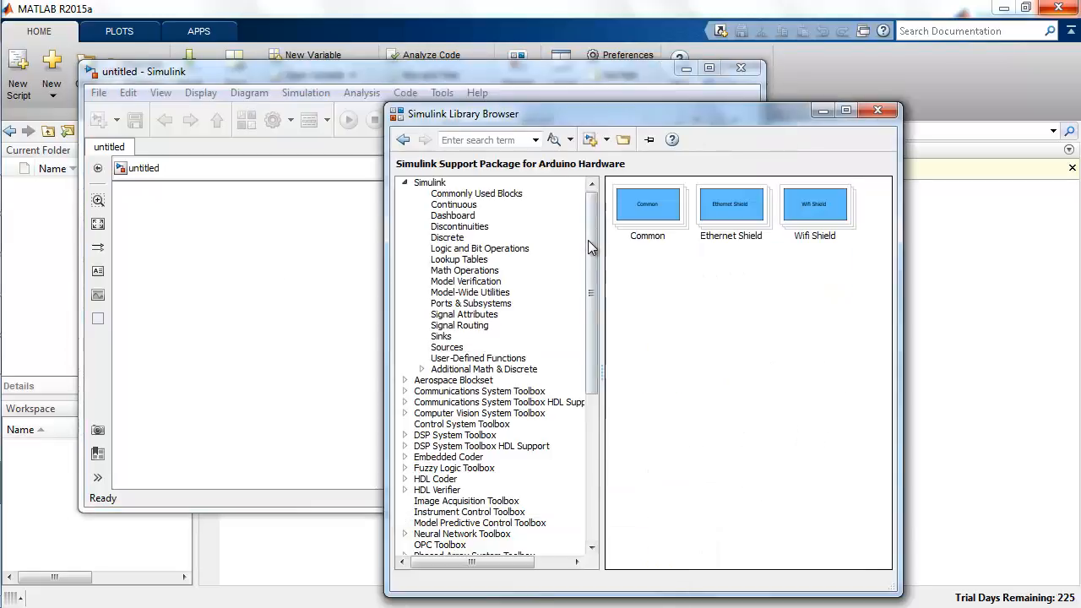
left_click_drag(589, 254, 594, 405)
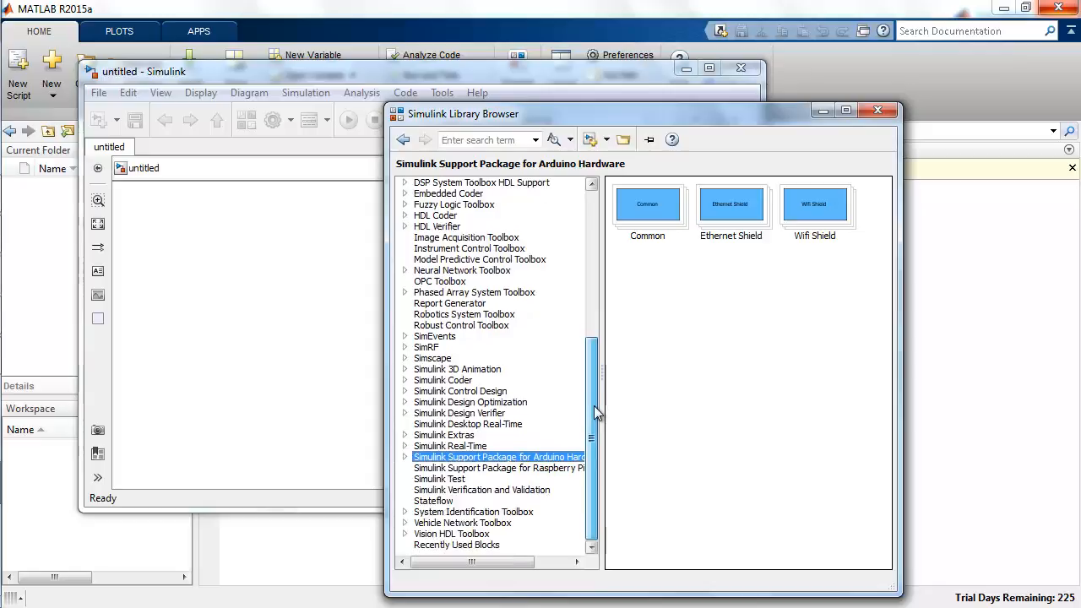
double_click(649, 211)
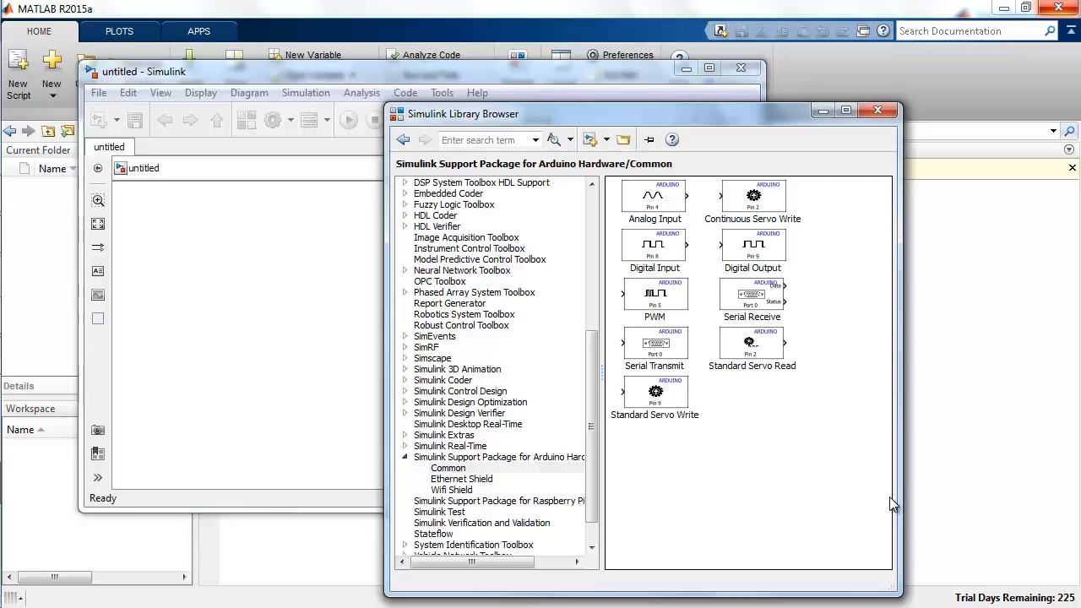
mouse_move(653, 417)
mouse_move(755, 206)
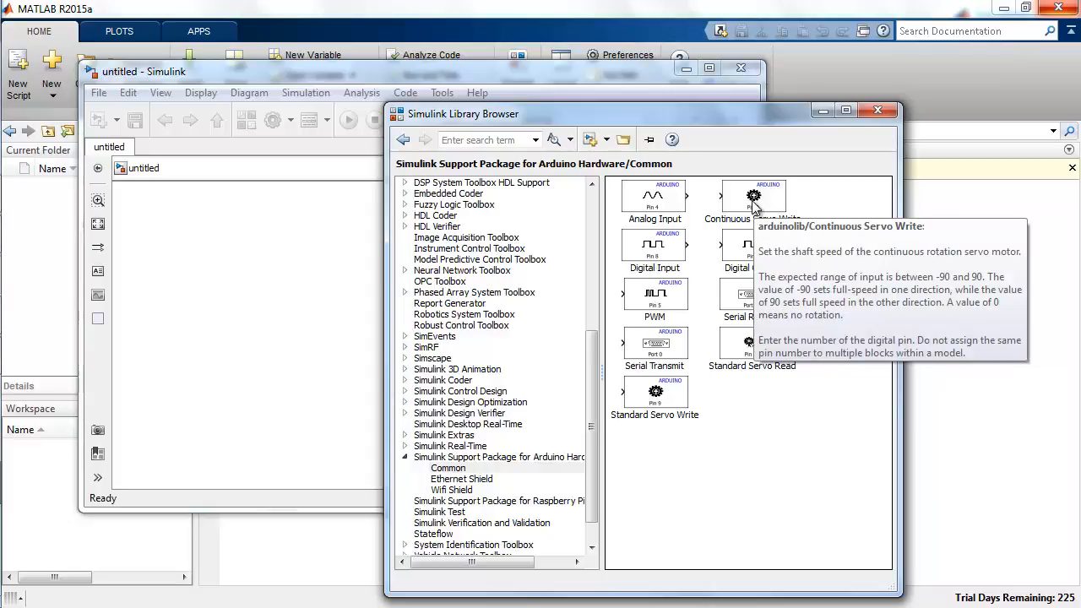
left_click_drag(768, 192, 554, 262)
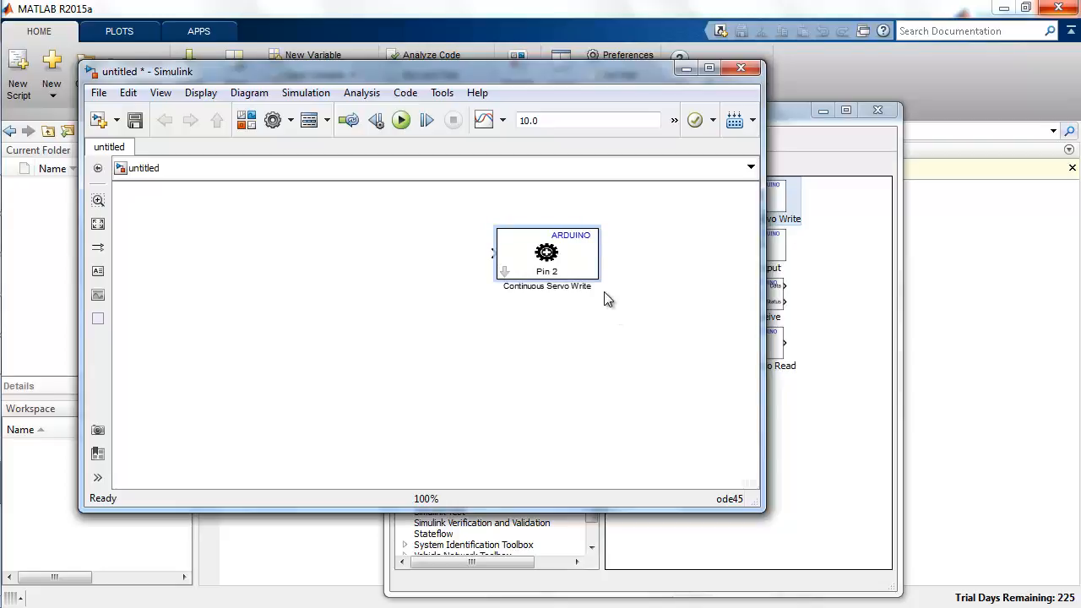
- Copy the Continuous Servo Write block and place the duplicate directly below the original
left_click(577, 279)
right_click(581, 279)
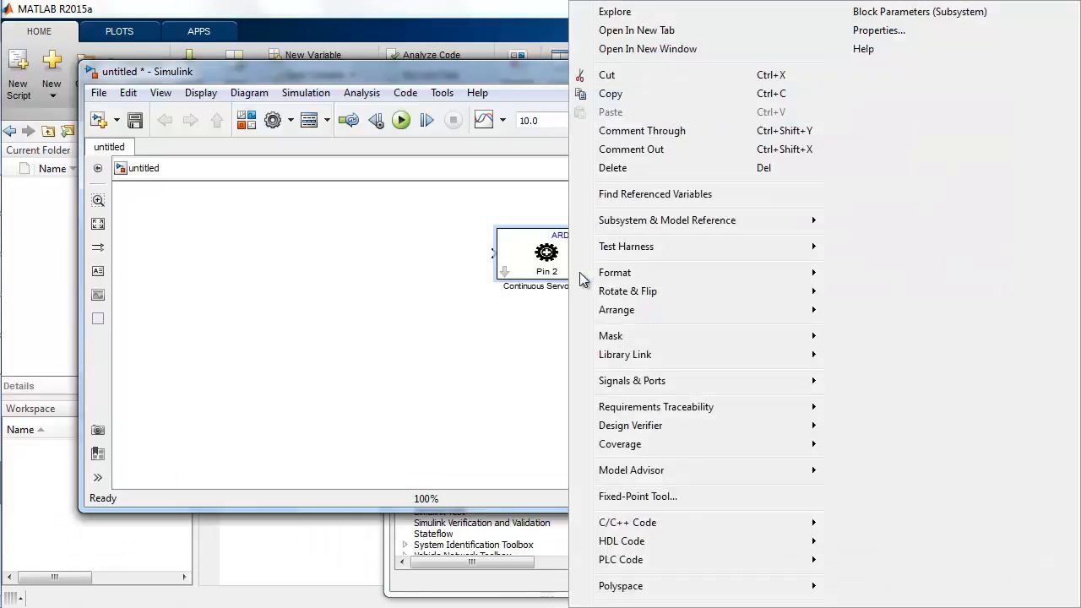
key("Escape")
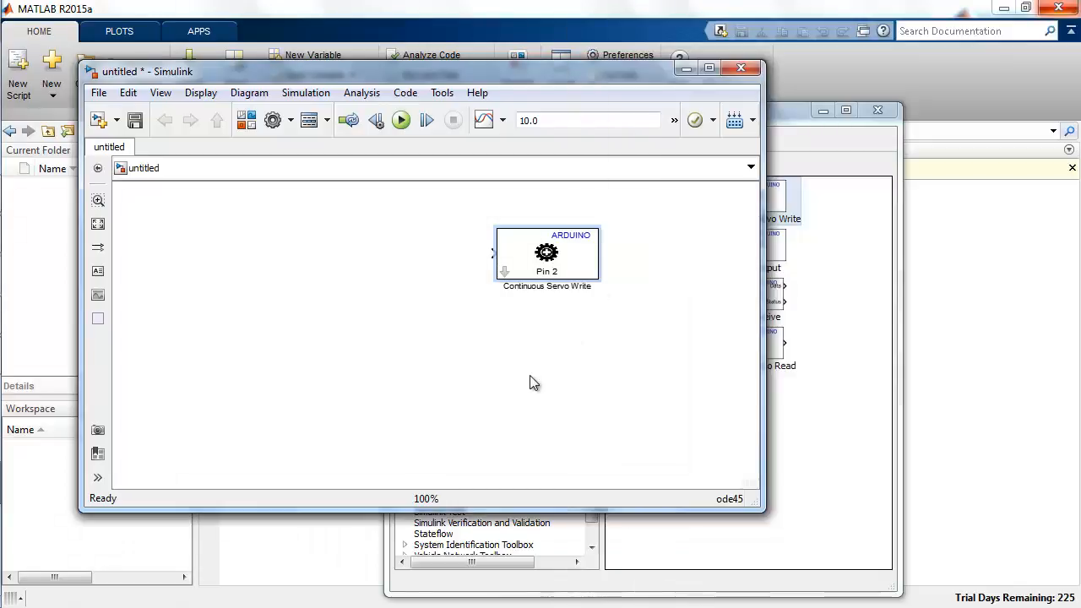
right_click(532, 381)
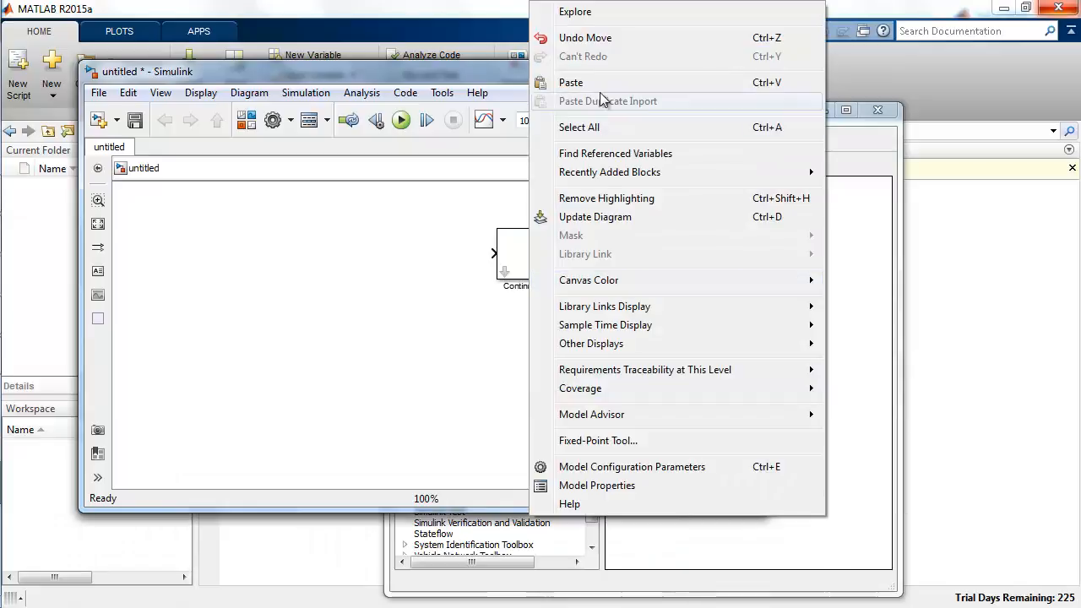
left_click(599, 85)
left_click_drag(589, 405, 557, 406)
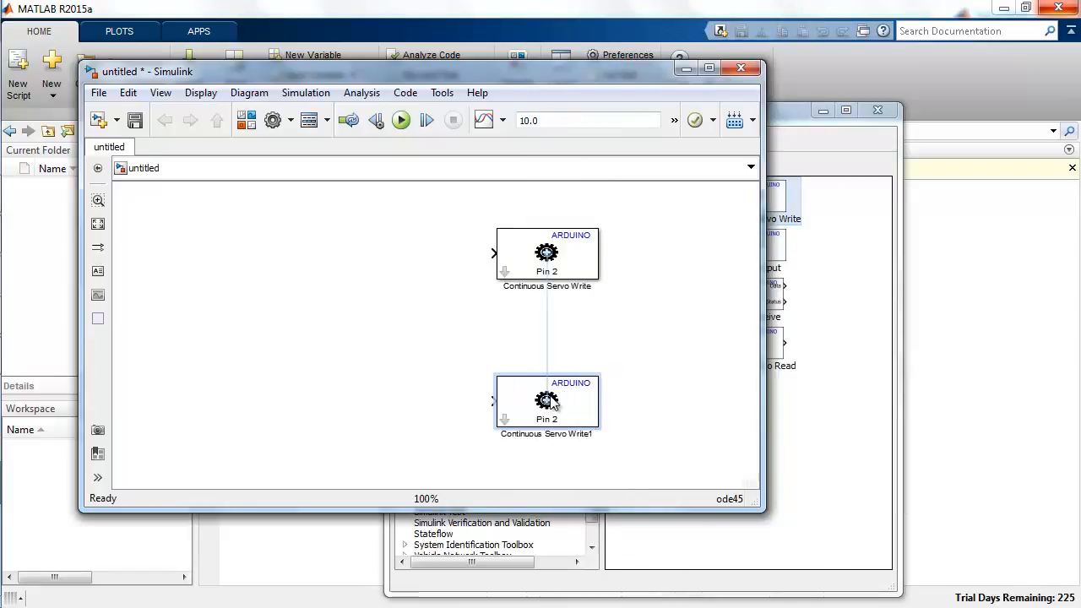
- Set the pin number of the upper servo block to 9 and of the lower servo block to 10
left_click(558, 275)
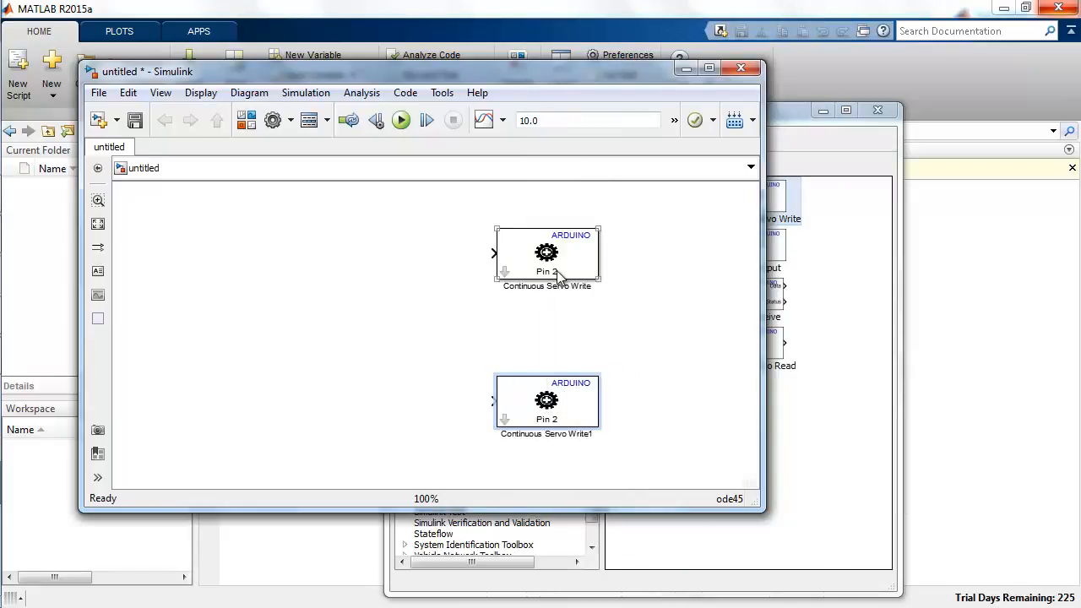
double_click(557, 274)
type("9")
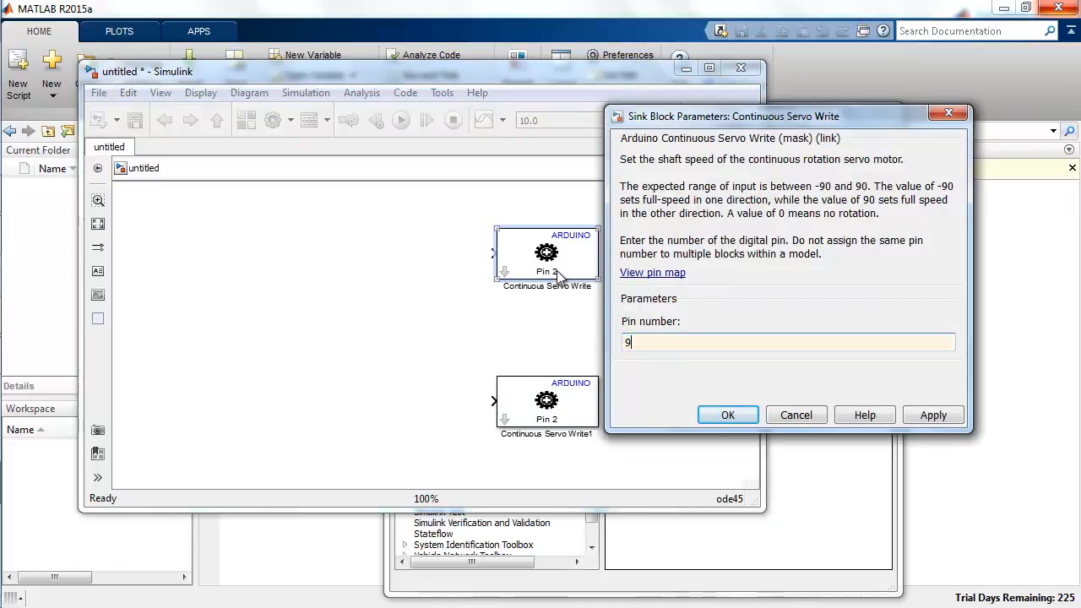
key("Return")
left_click(560, 414)
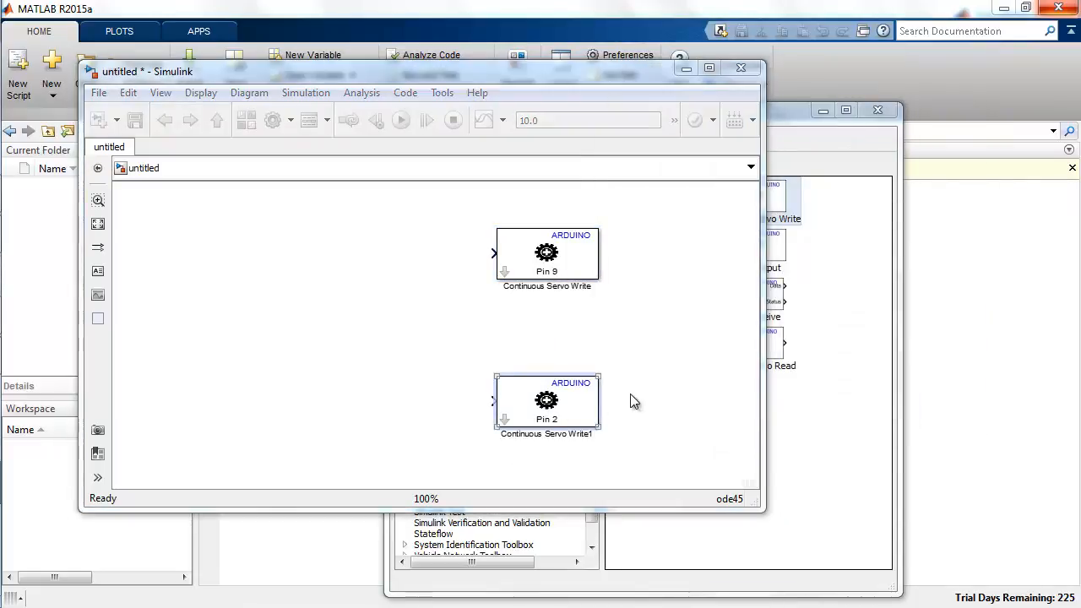
type("2")
key("Return")
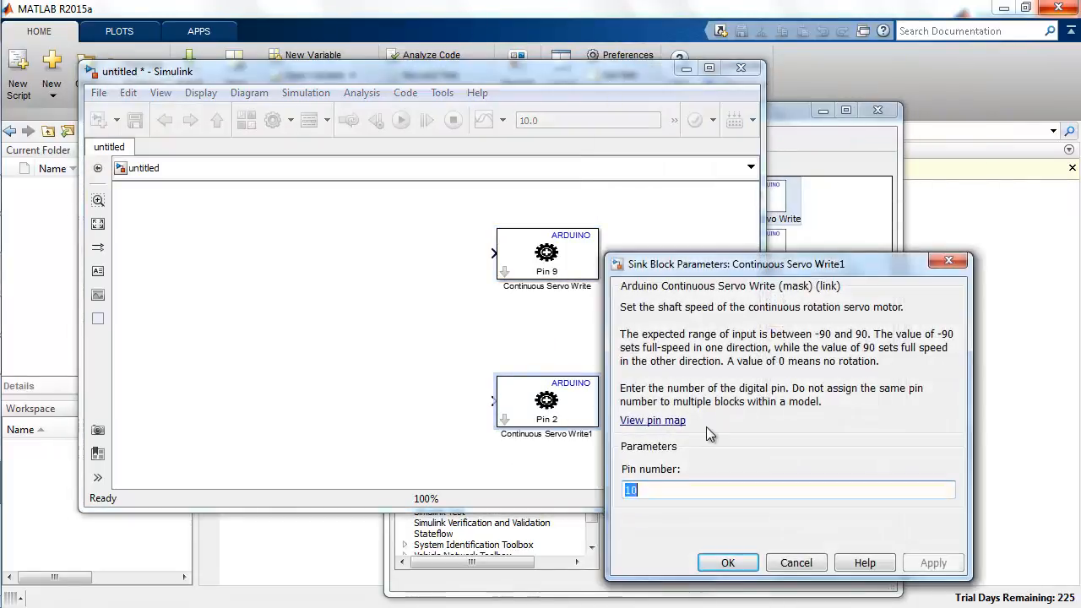
- Add a Constant block from the Commonly Used Blocks library and connect it to the pin 9 servo block
left_click_drag(591, 353, 587, 181)
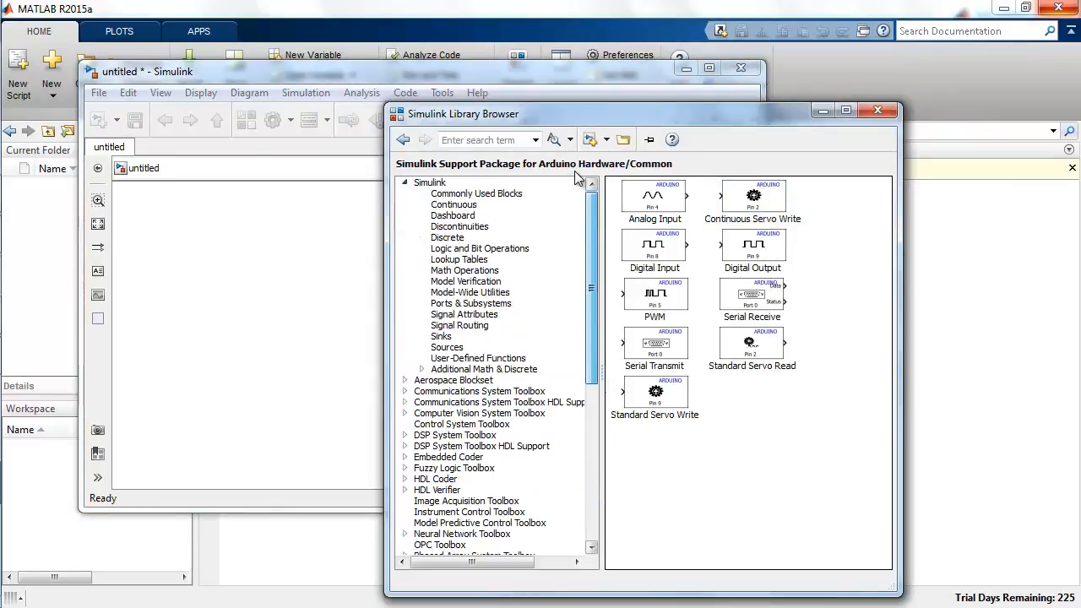
left_click(473, 195)
left_click_drag(657, 274, 344, 260)
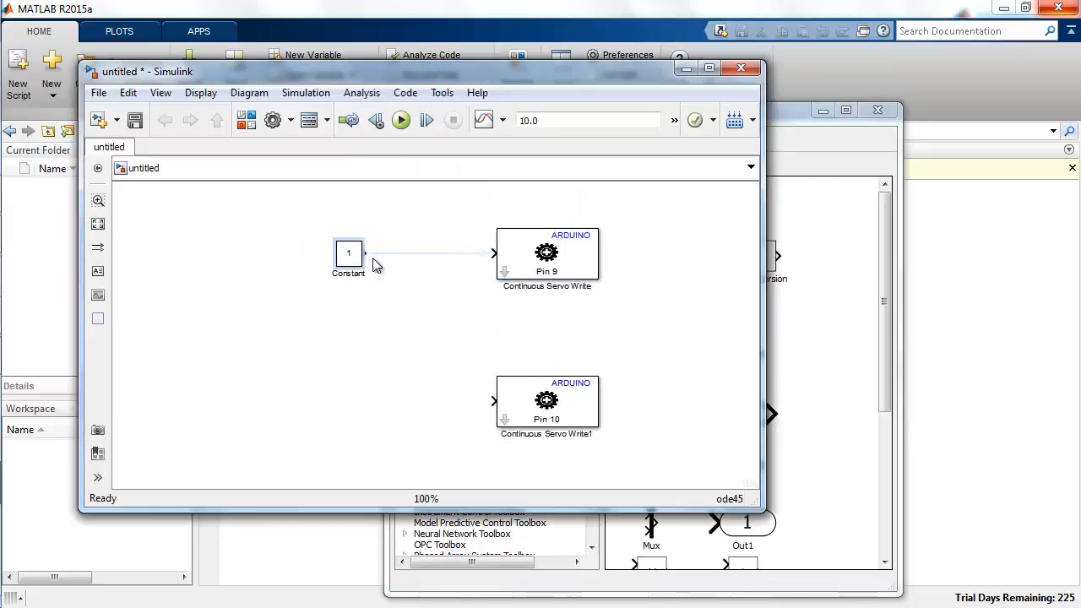
left_click(425, 255)
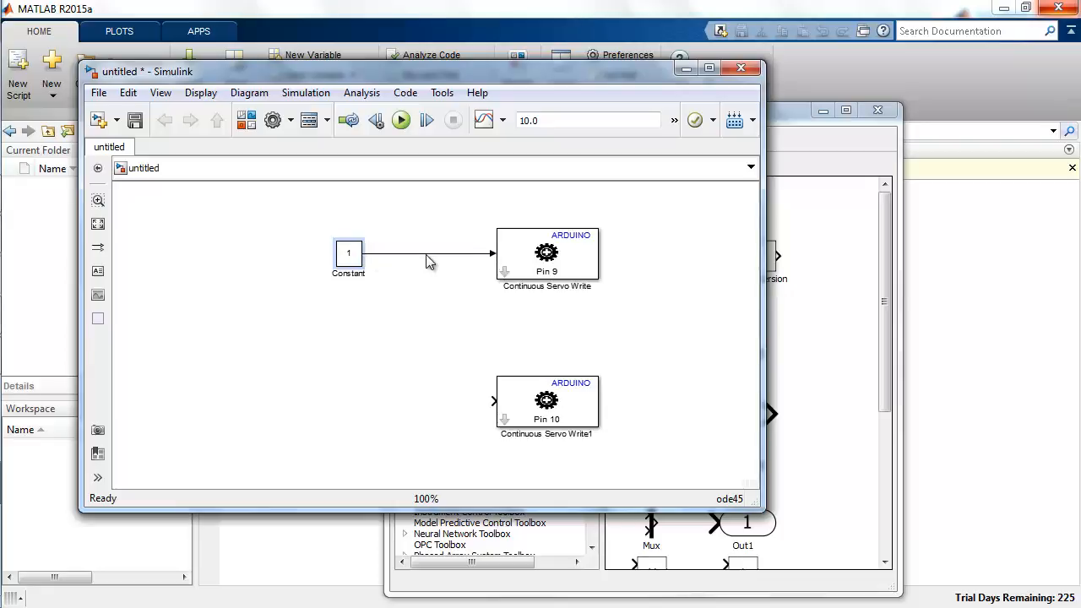
- Duplicate the Constant block as input for the pin 10 servo block and set both constant values to 0
left_click_drag(338, 261, 363, 404)
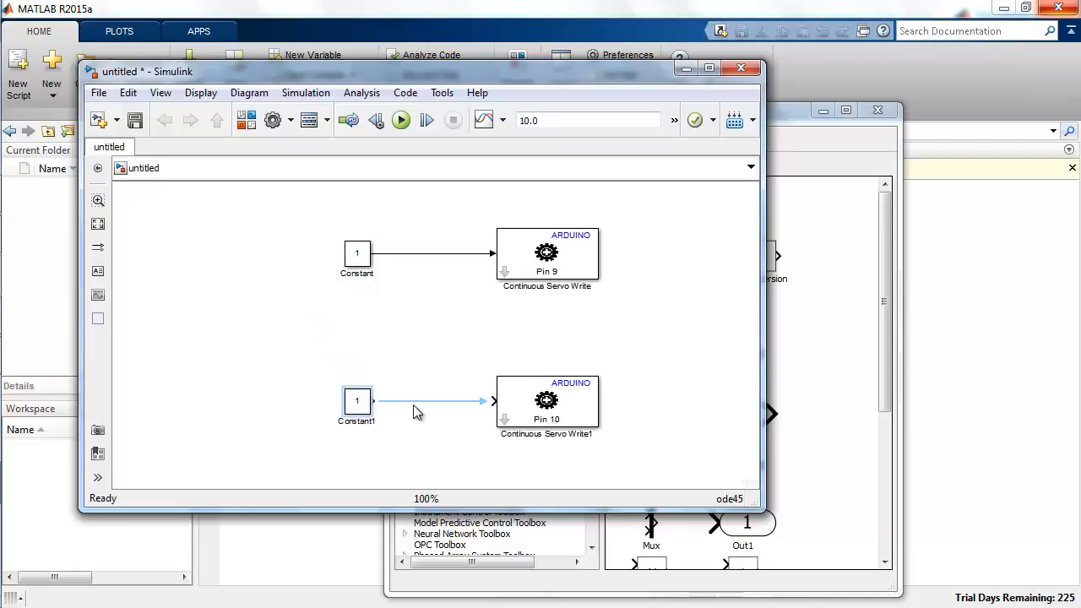
double_click(363, 405)
type("0")
key("Return")
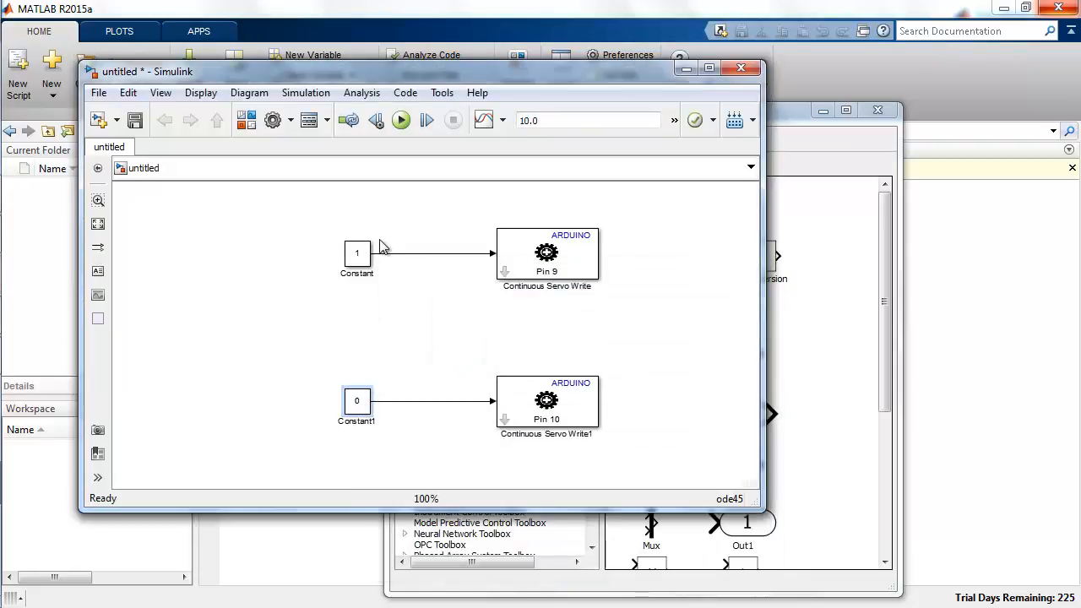
double_click(362, 253)
type("0")
key("Return")
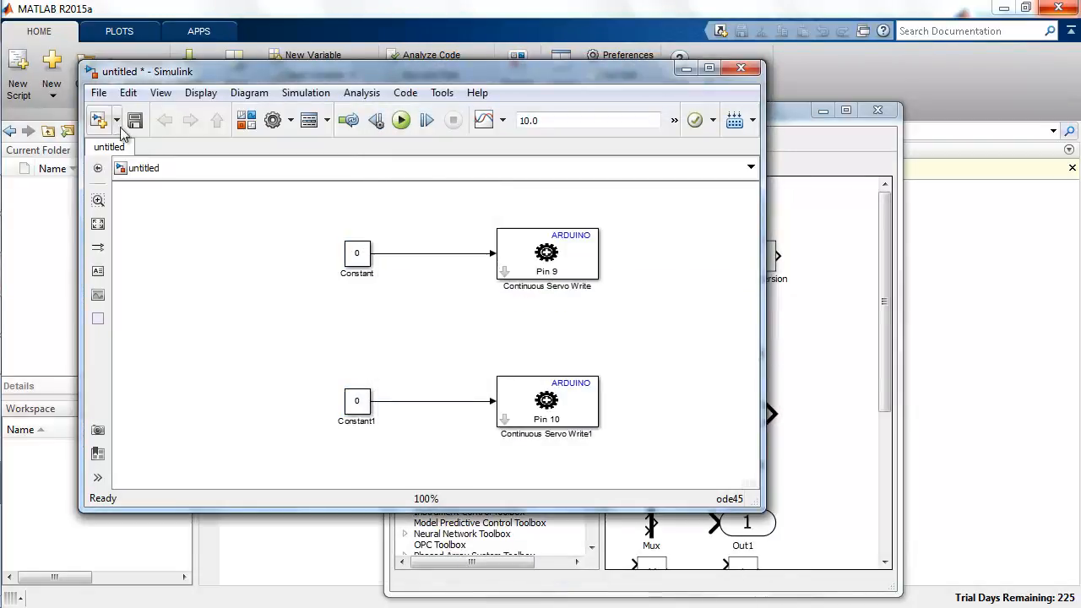
- Save the model as BoeBotTrimming in the BoeBot folder
left_click(135, 121)
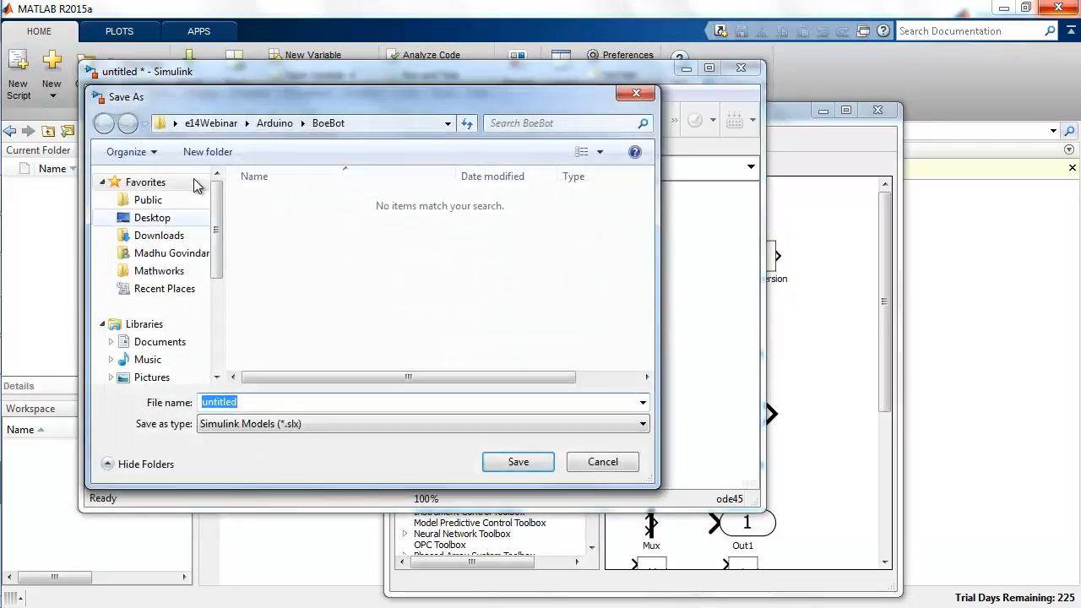
type("Bo")
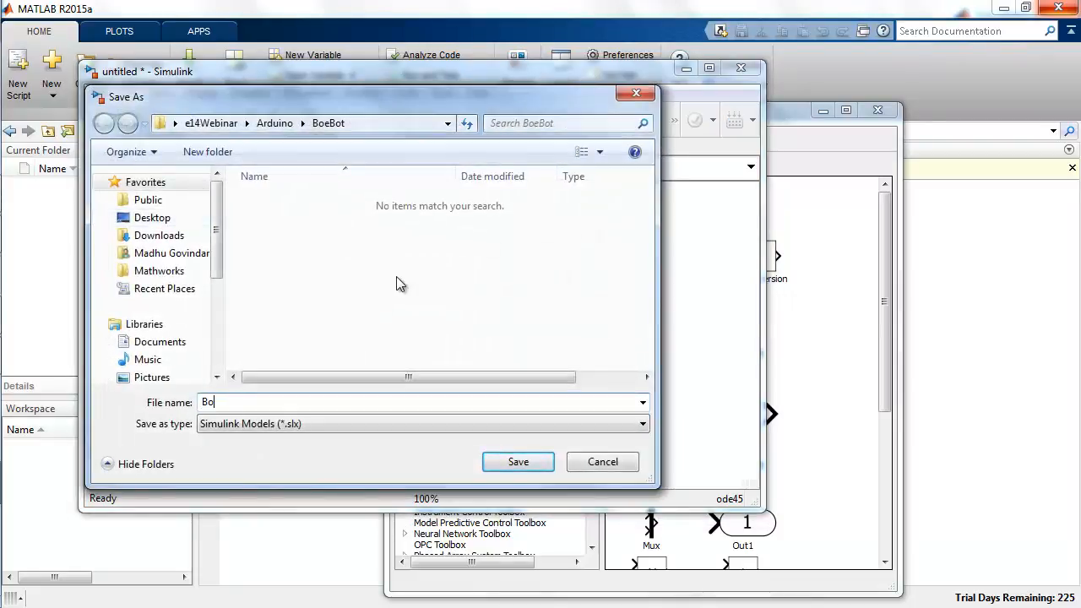
type("eBotTrimming")
key("Return")
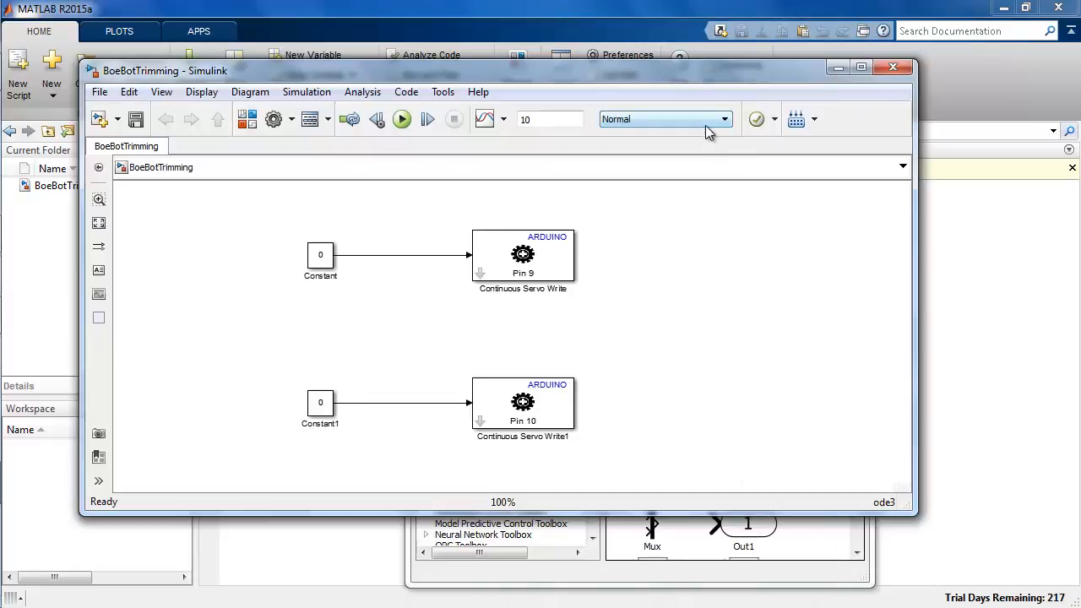
- Switch the simulation mode to External and set the model's target hardware to Arduino Due
left_click(705, 125)
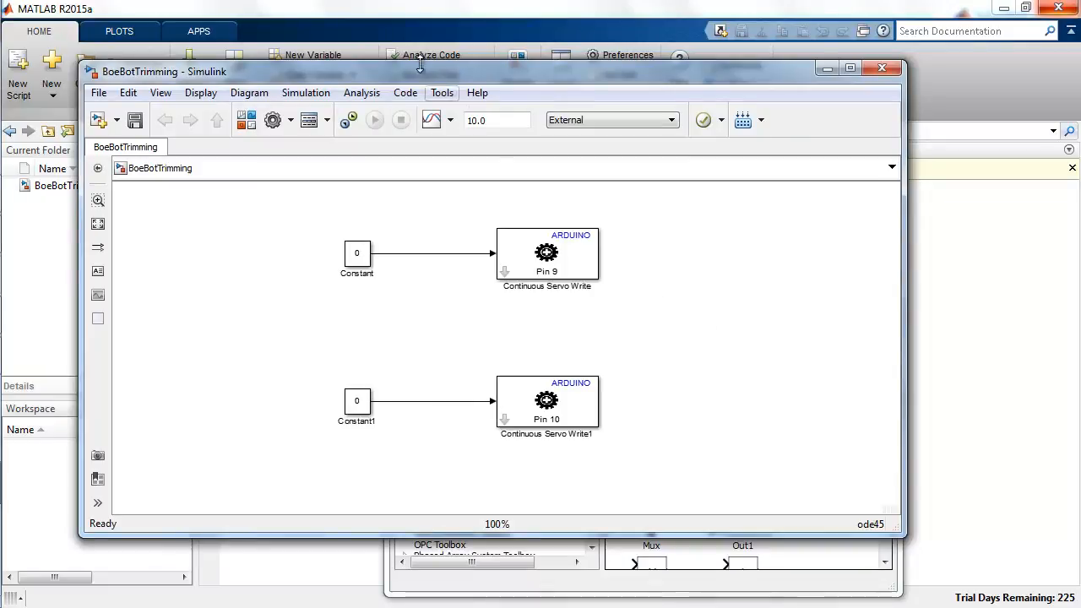
left_click(442, 93)
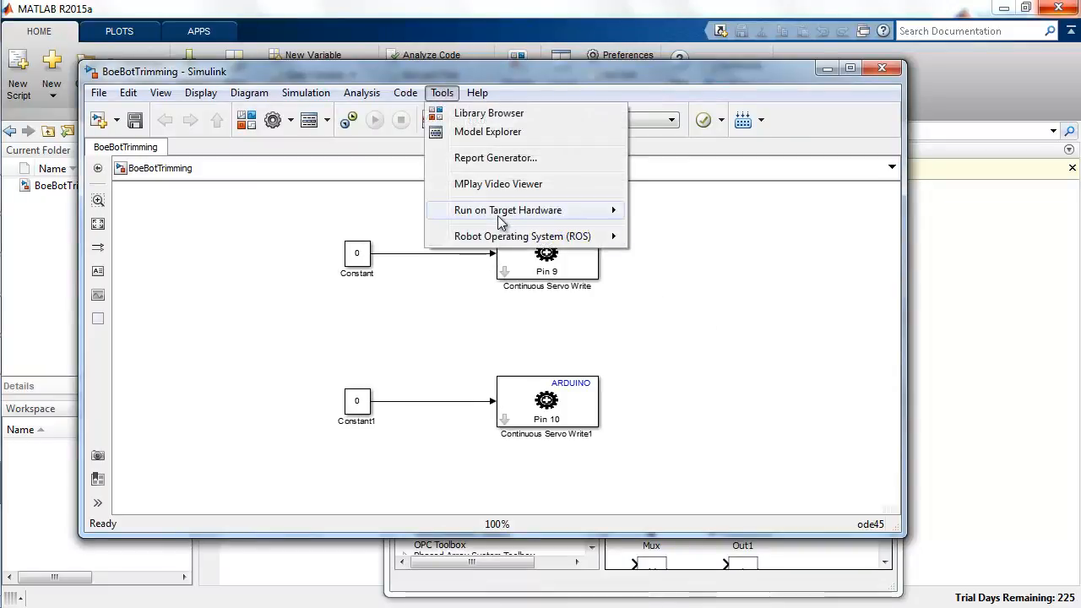
mouse_move(501, 221)
left_click(637, 213)
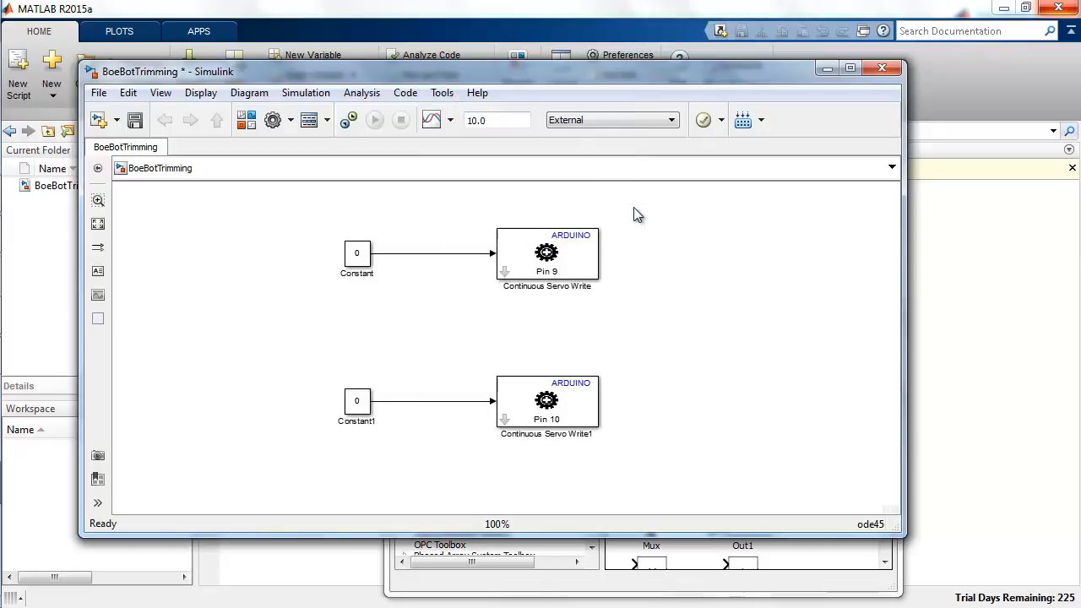
left_click(634, 211)
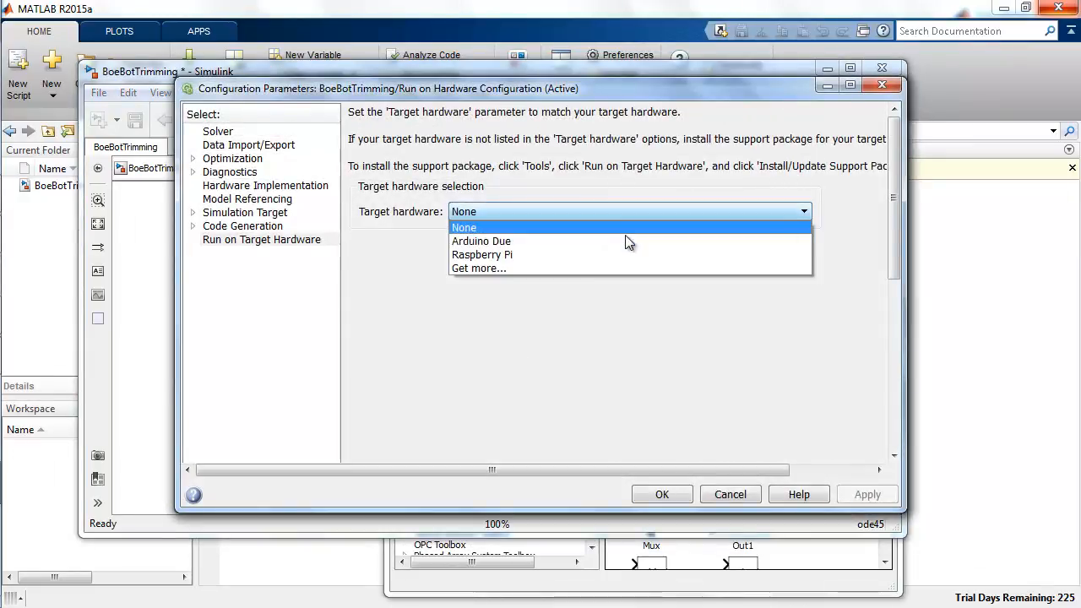
left_click(624, 242)
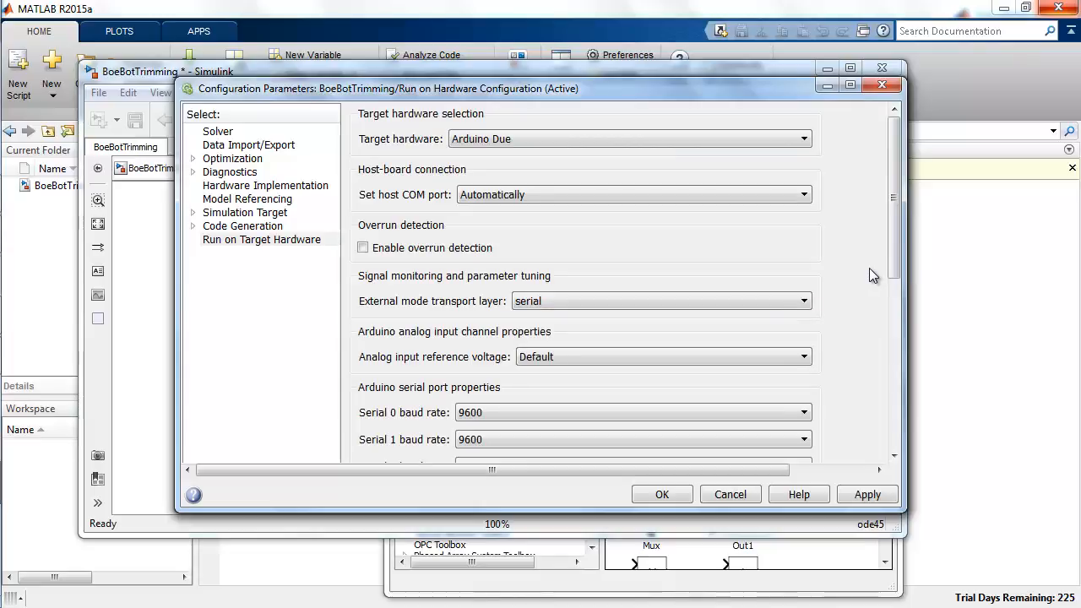
left_click_drag(890, 262, 854, 199)
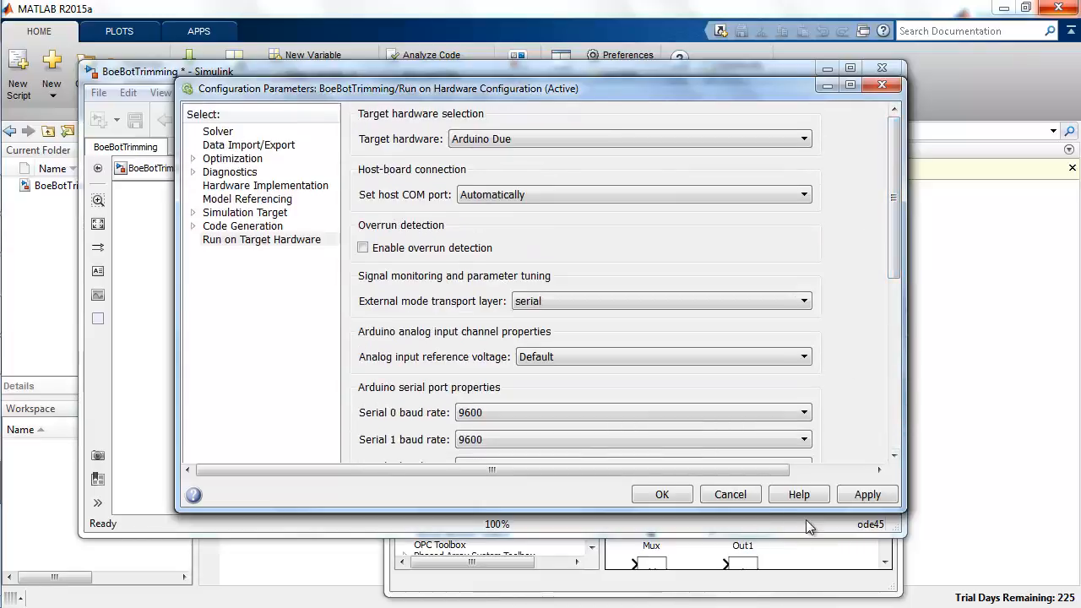
left_click(665, 500)
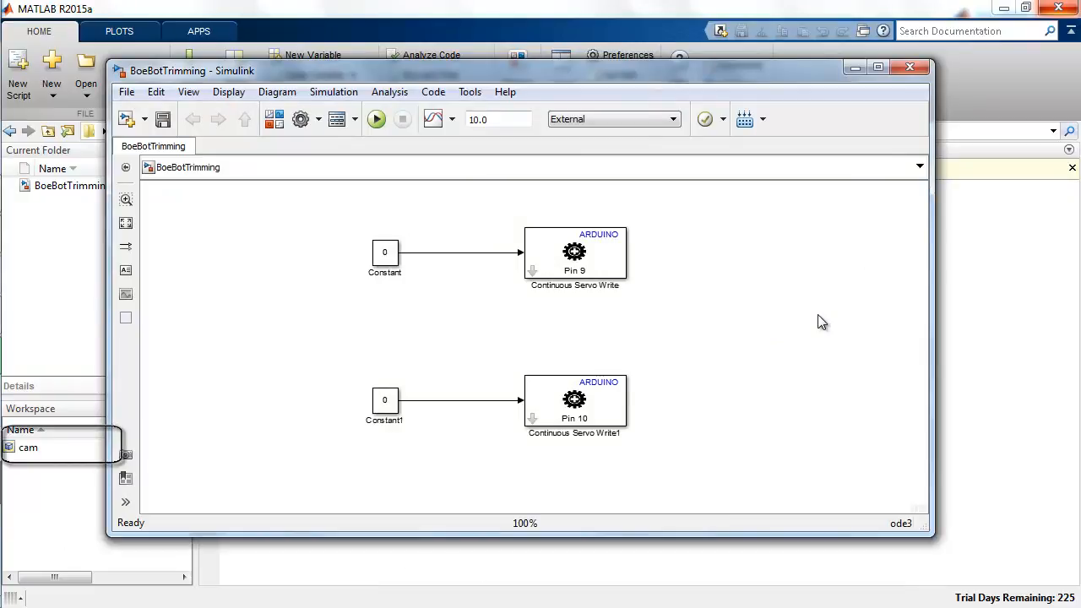
- Set the simulation stop time to inf and run the model on the Arduino board
double_click(503, 119)
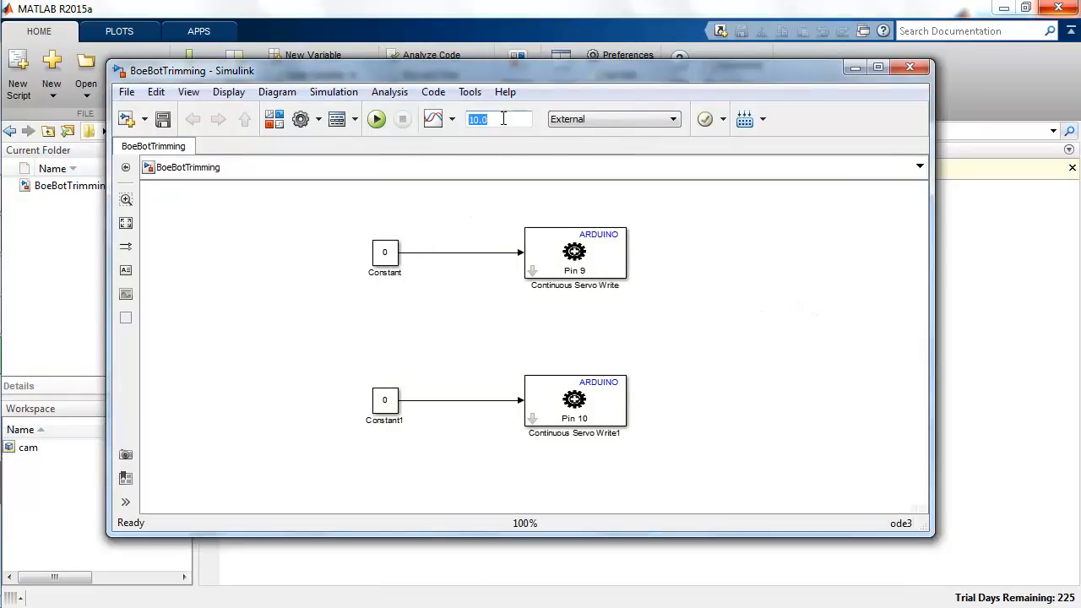
type("inf")
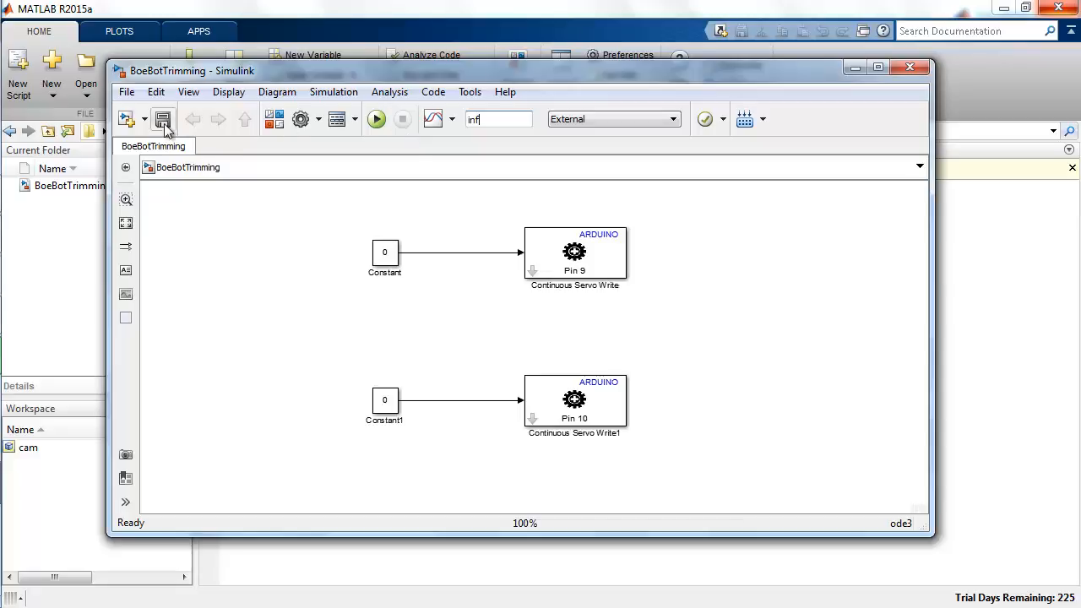
left_click(379, 123)
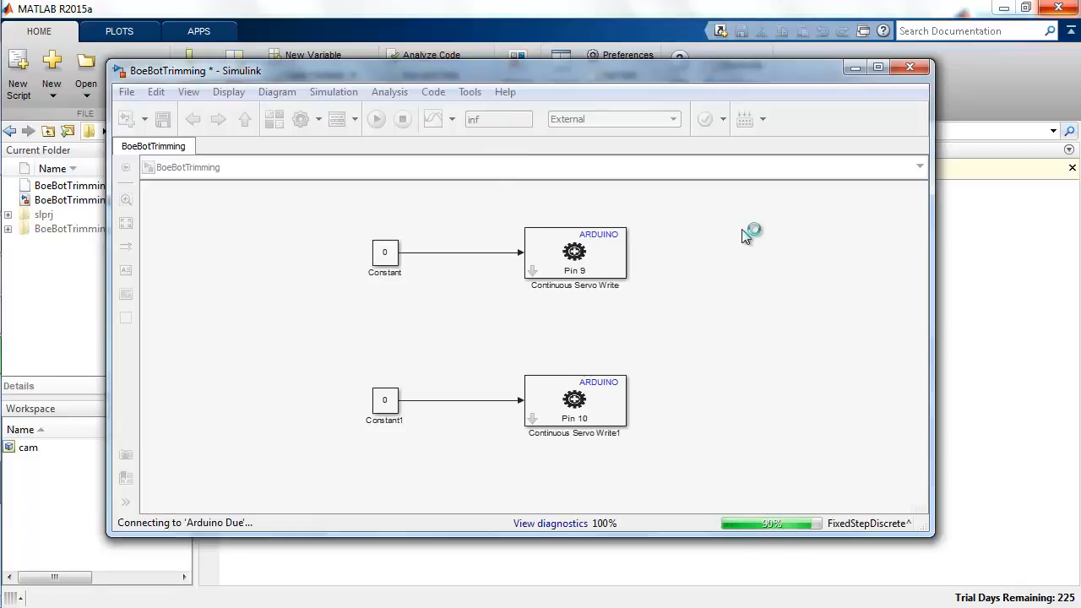
- Open the webcam's live video preview by rerunning the earlier preview command in MATLAB
left_click(1002, 295)
type("p")
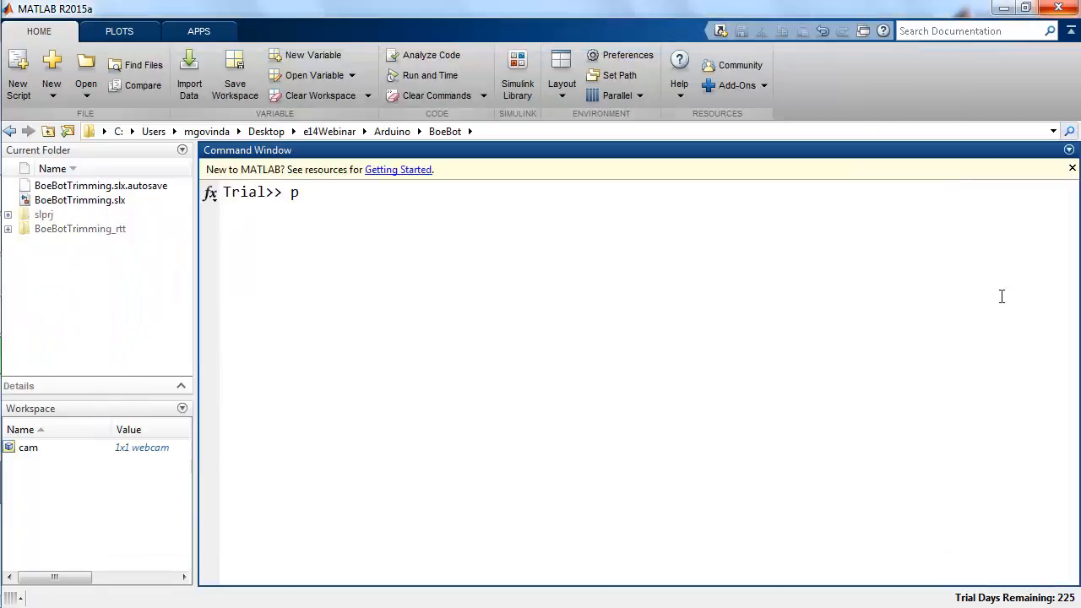
key("Up")
key("Return")
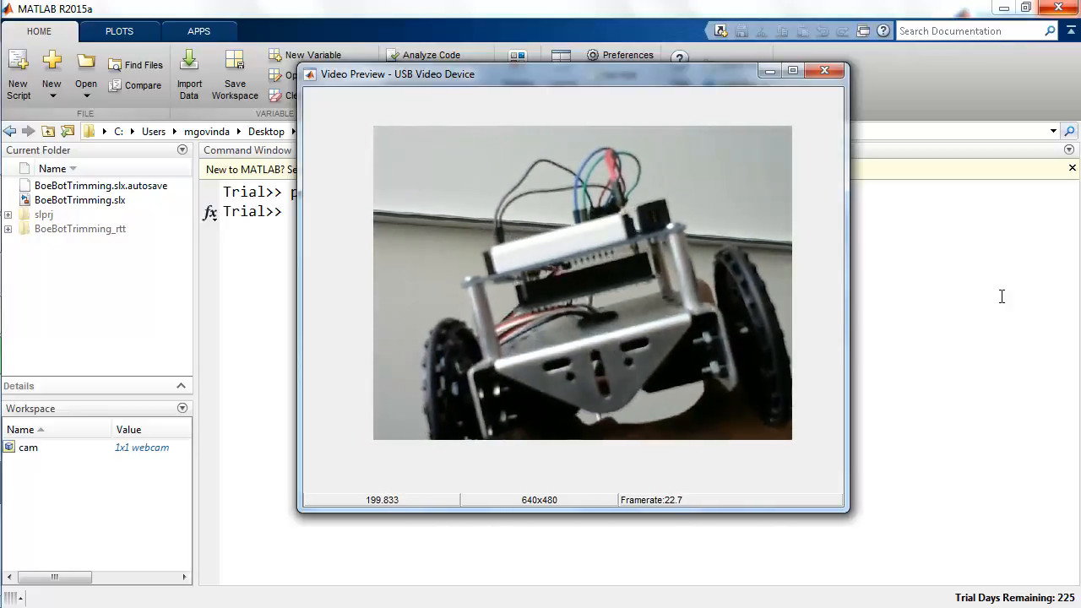
- Set the constant feeding the pin 9 servo to 90 in the running BoeBotTrimming model
mouse_move(25, 251)
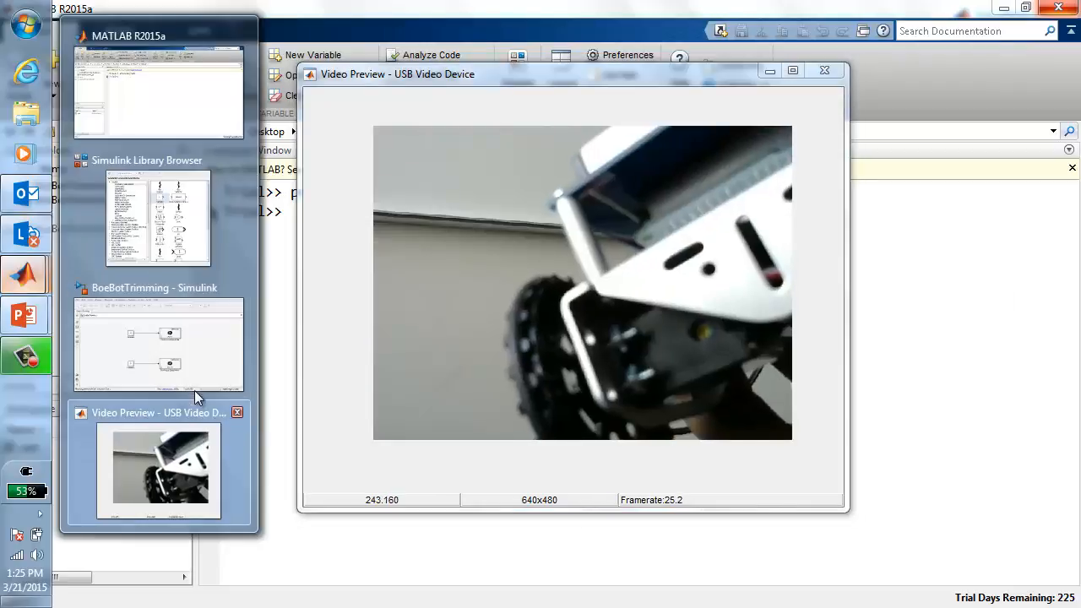
left_click(198, 385)
double_click(387, 258)
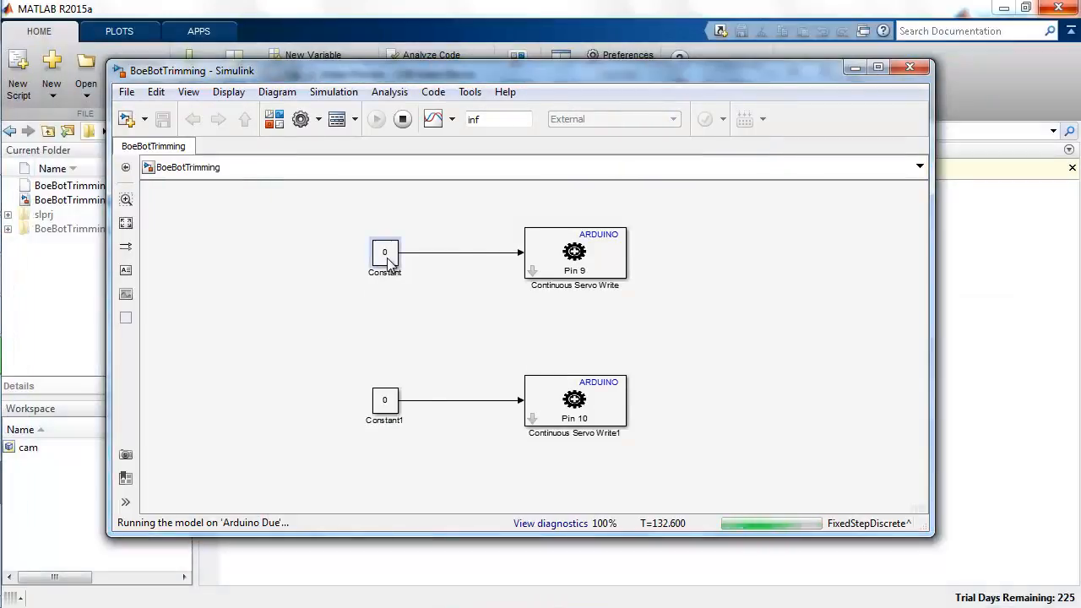
type("90")
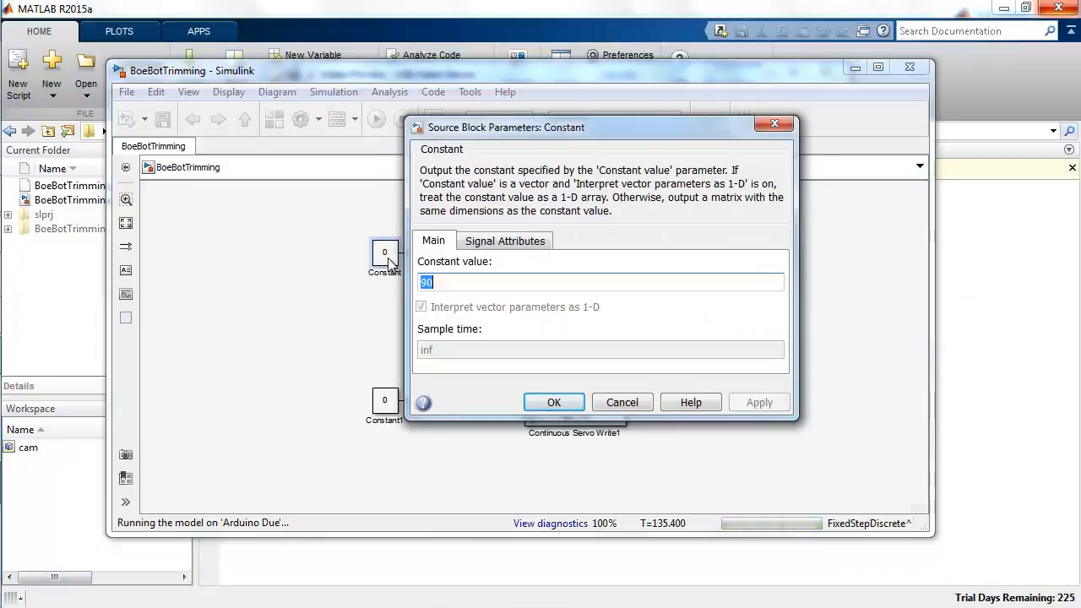
key("Return")
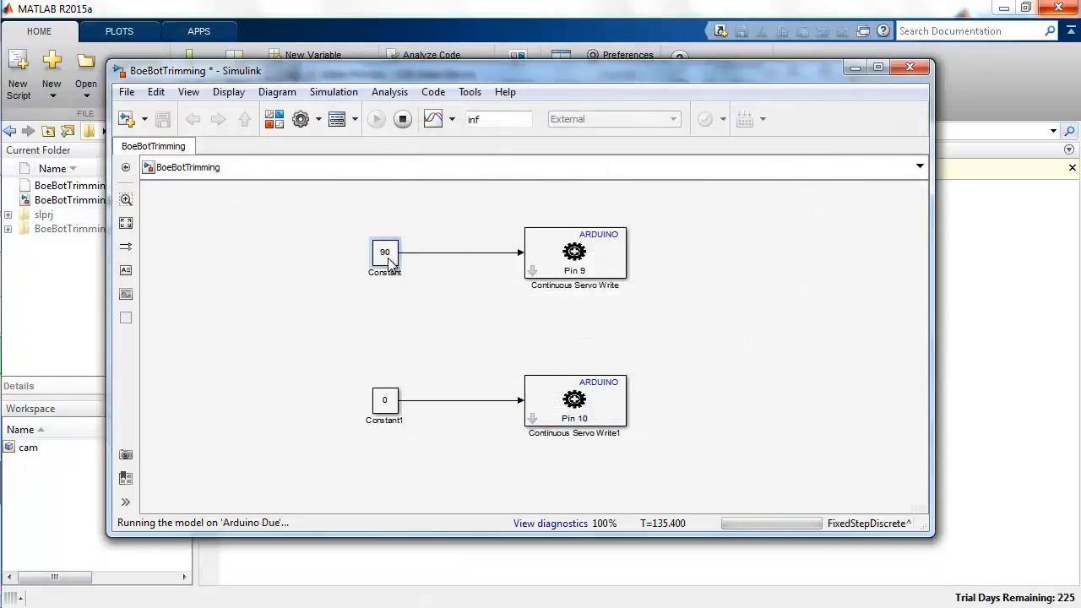
left_click(854, 68)
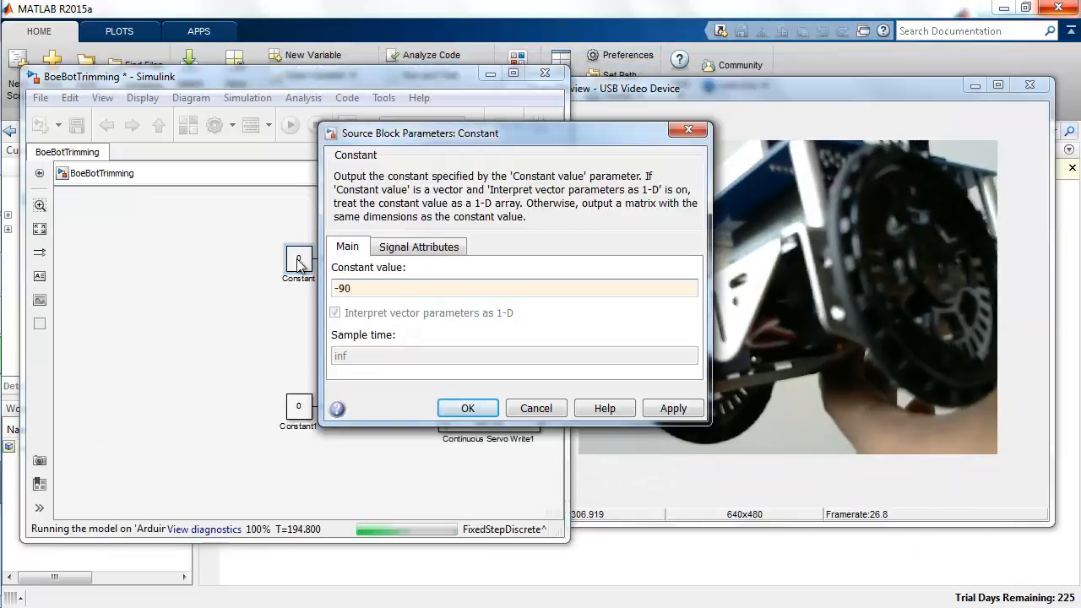
- Drive the pin 9 servo in reverse with a constant of -90, then return the constant to 0
key("Return")
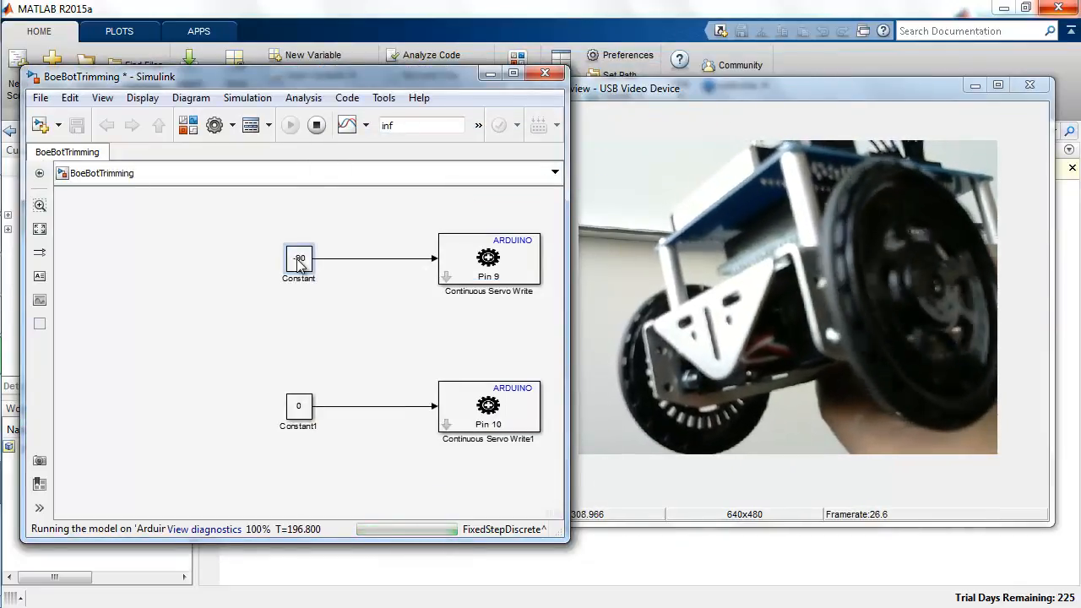
double_click(298, 261)
type("0")
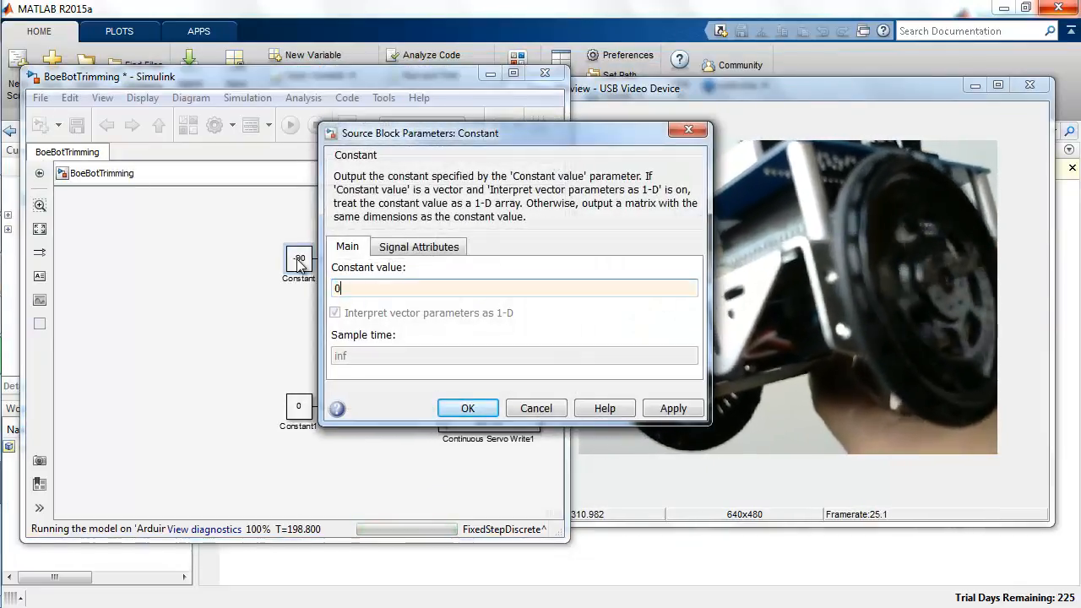
key("Return")
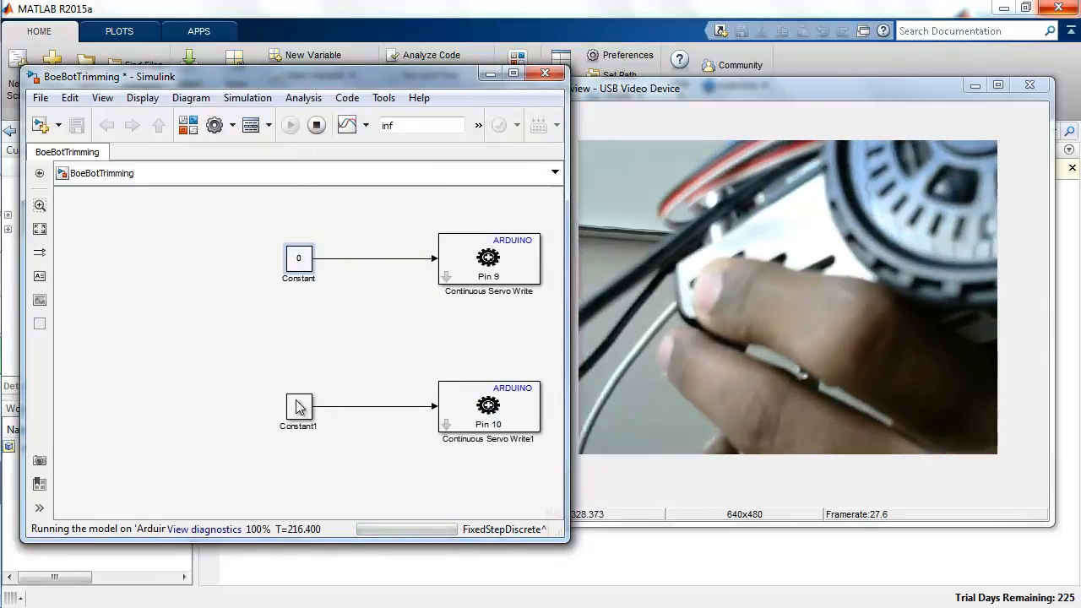
- Drive the pin 10 servo with a constant of 90, then return the constant to 0
double_click(297, 407)
type("90")
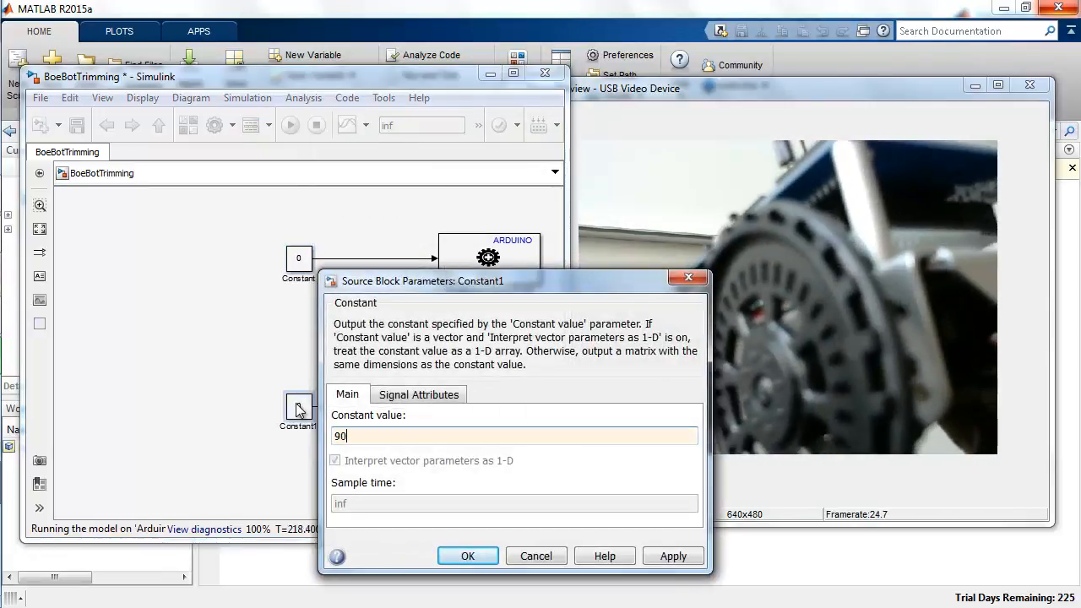
key("Return")
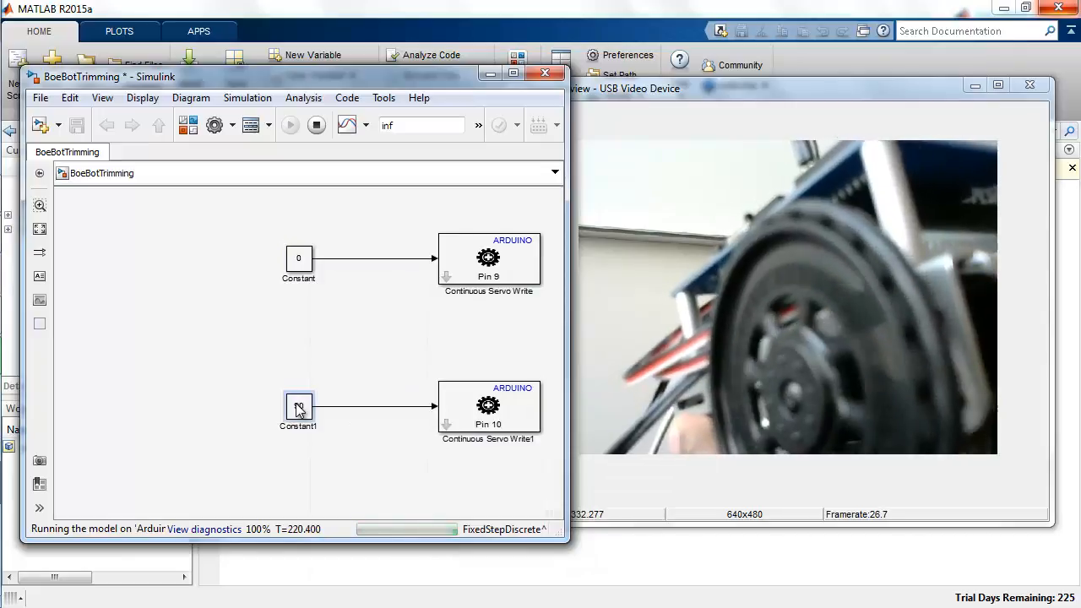
right_click(299, 410)
key("Escape")
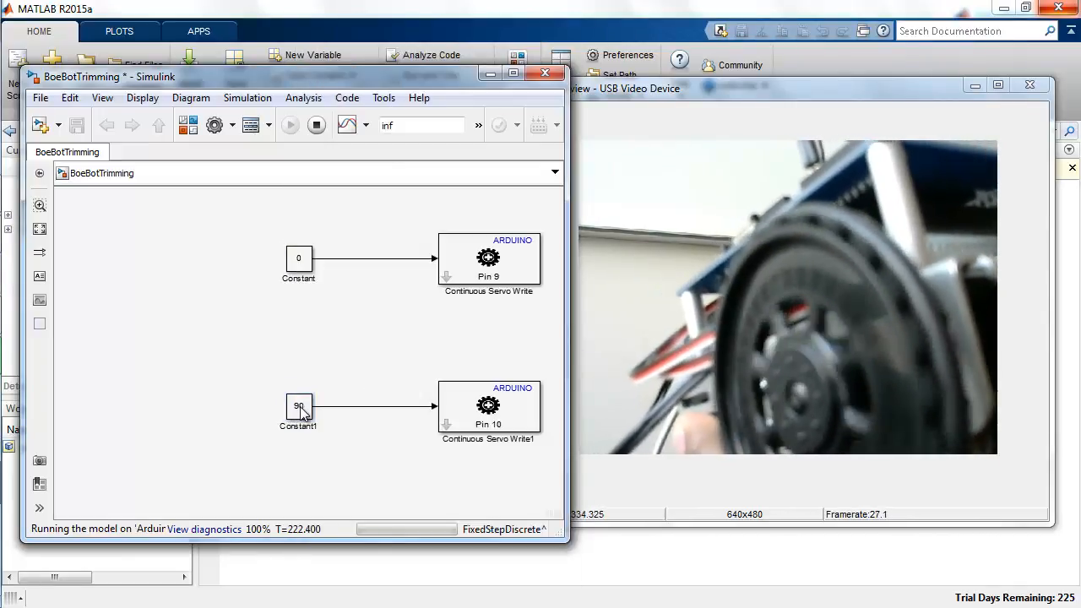
double_click(299, 408)
type("0")
key("Return")
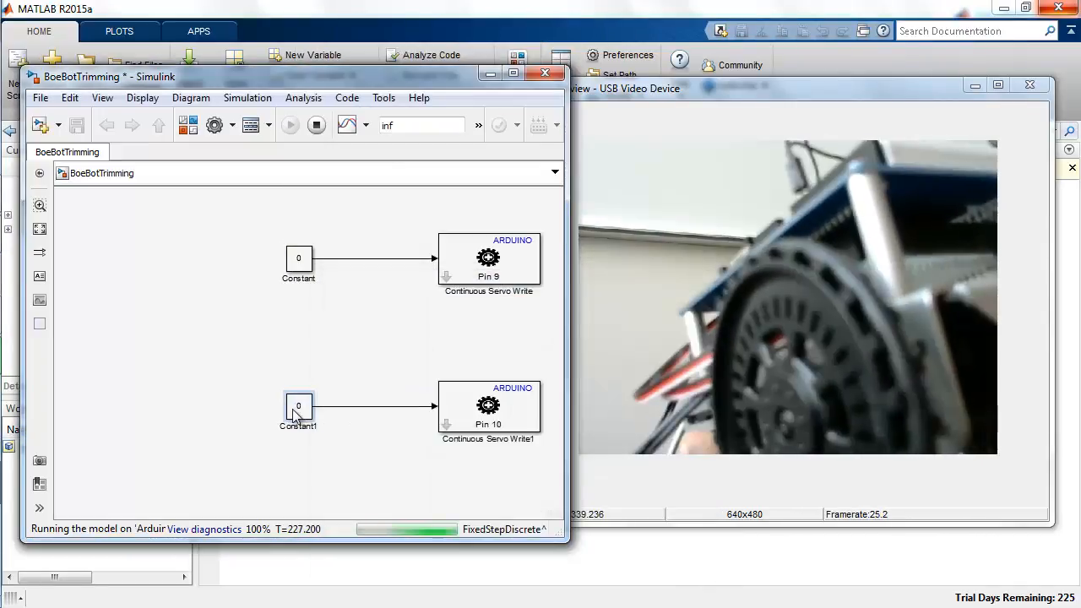
- Set the constant feeding the pin 10 servo to -90 and end the test by stopping the running model
double_click(296, 409)
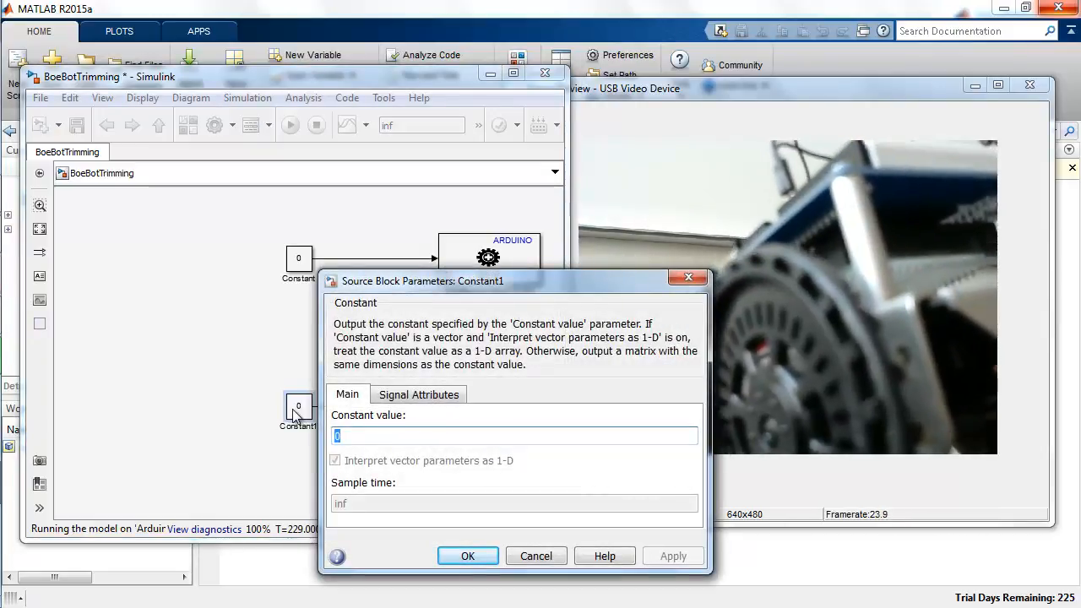
type("-9")
key("Escape")
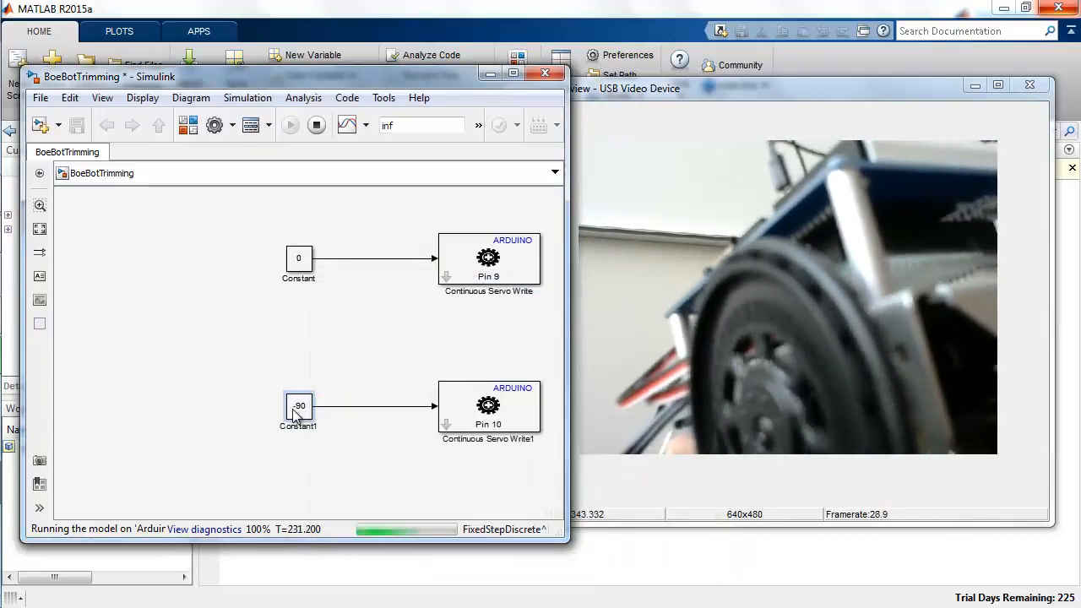
left_click(316, 127)
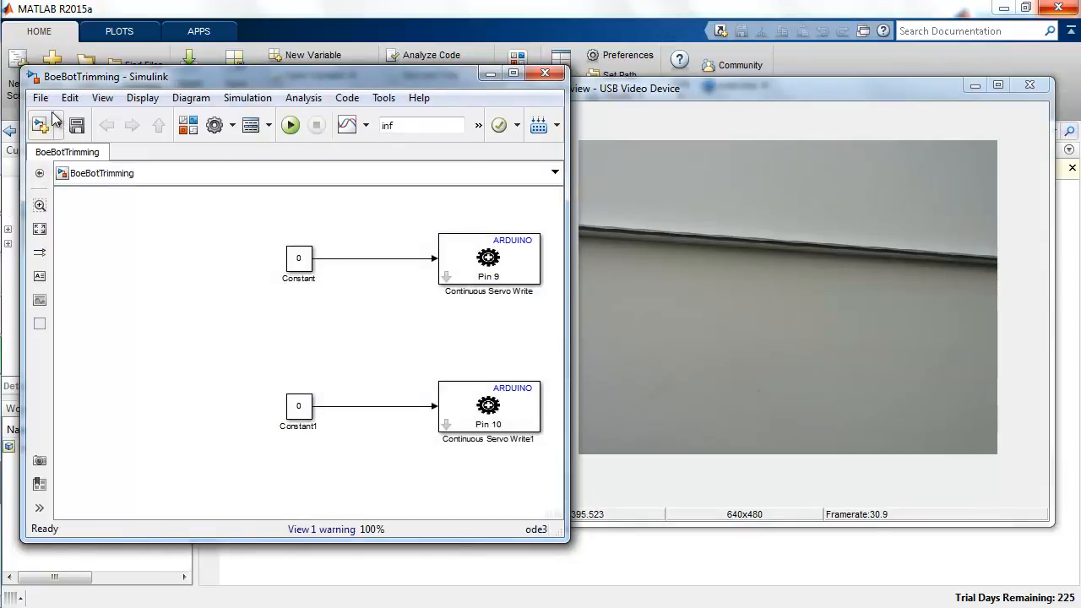
- Save a copy of the model as BoeBotLoop in the BoeBot folder
left_click(40, 98)
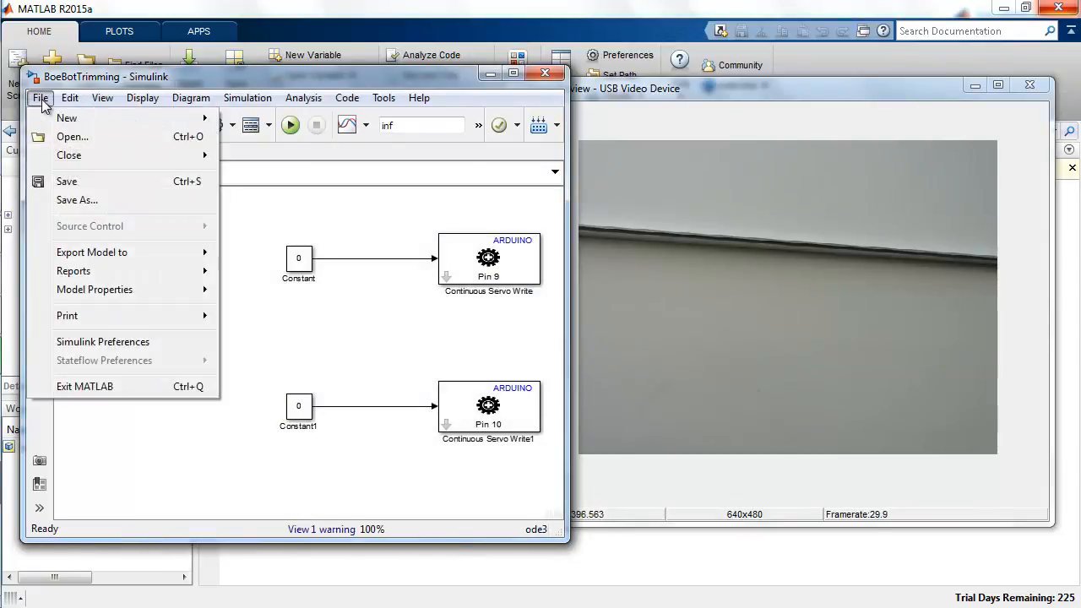
left_click(86, 194)
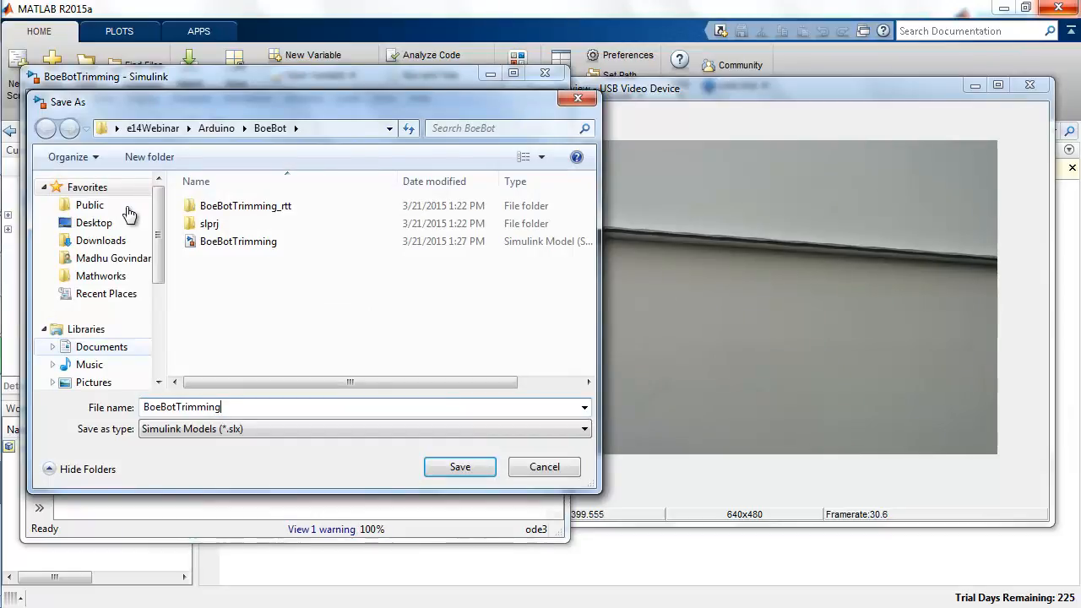
key("BackSpace")
key("BackSpace")
key("BackSpace")
type("Loop")
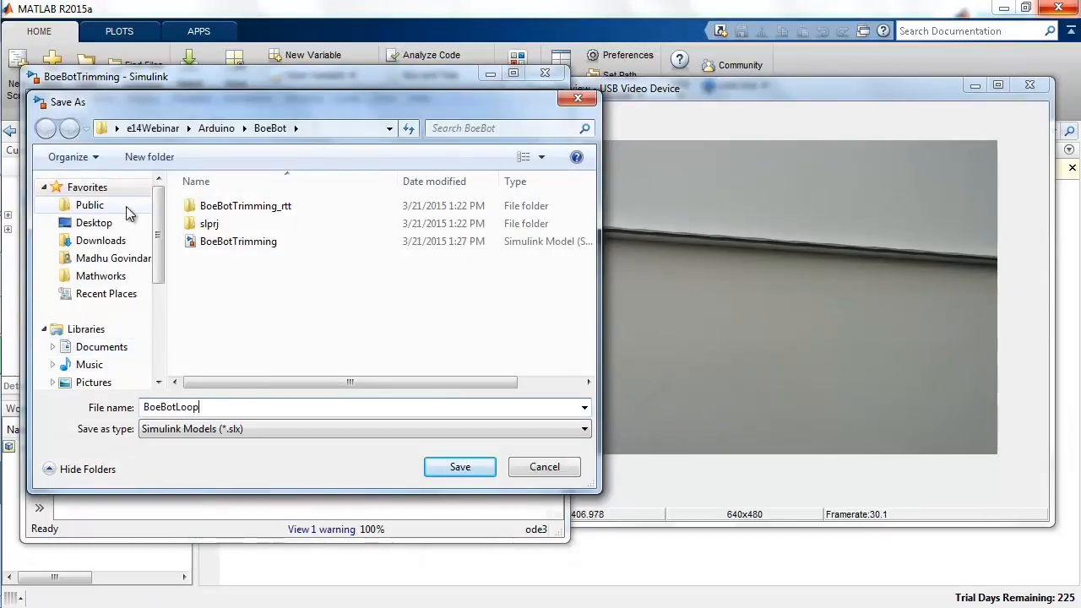
key("Return")
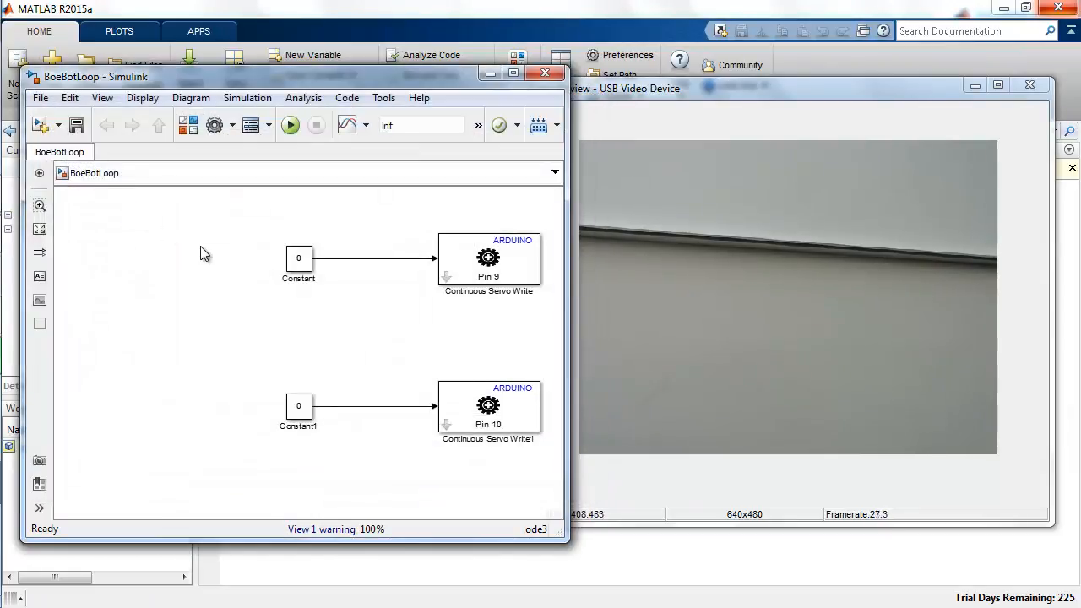
- Set the constant feeding the pin 9 servo to 90 in the BoeBotLoop model
double_click(300, 260)
type("90")
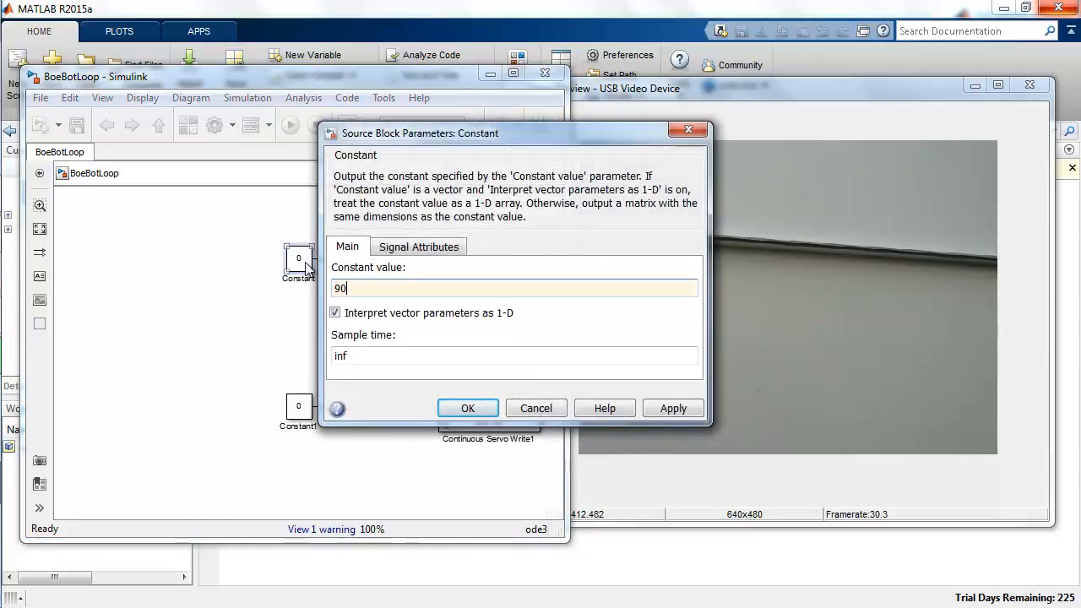
key("Return")
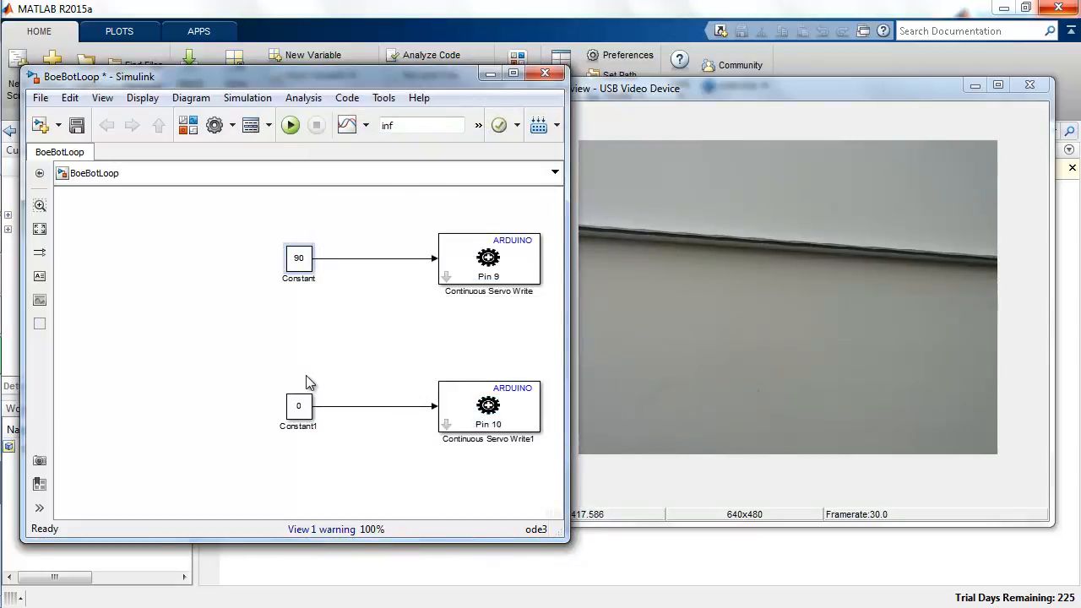
- Replace the Constant block feeding the pin 10 servo with a Repeating Sequence block from the Simulink Sources library
left_click(299, 405)
key("Delete")
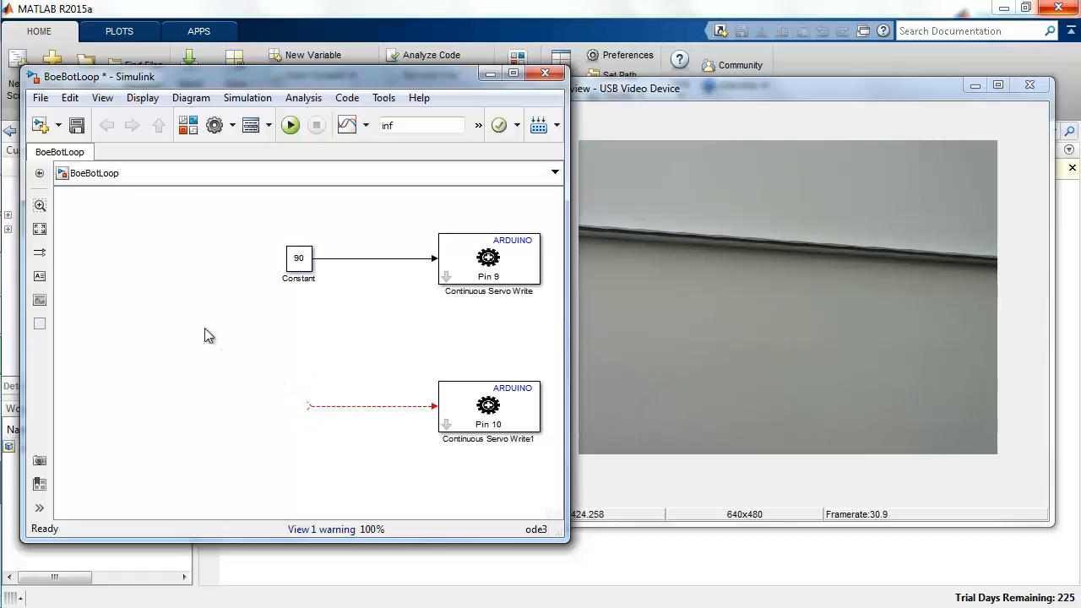
mouse_move(2, 338)
left_click(22, 277)
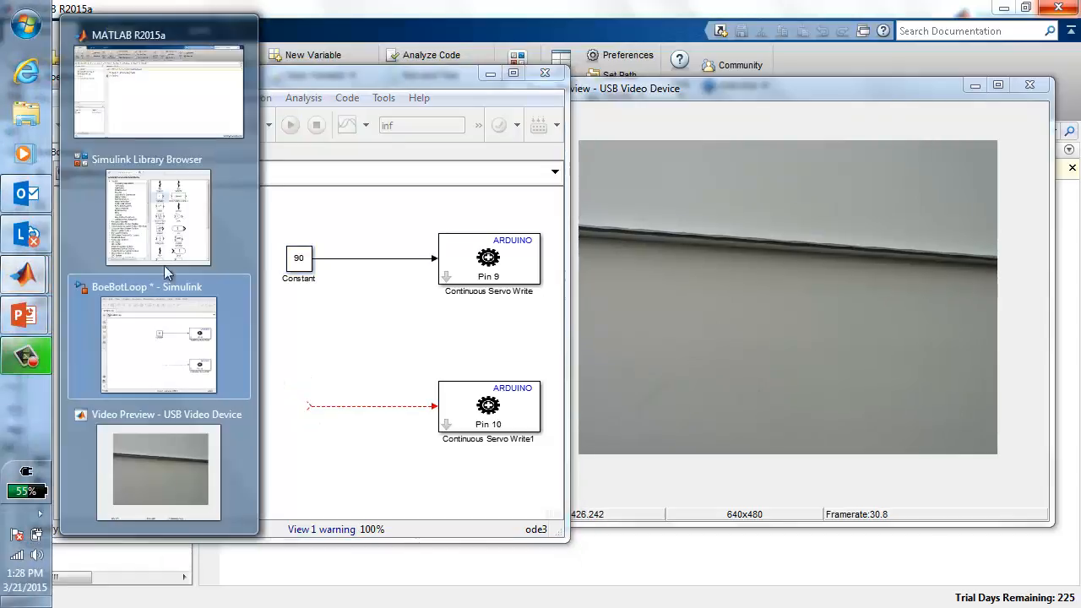
left_click(159, 222)
scroll(874, 398, "down", 2)
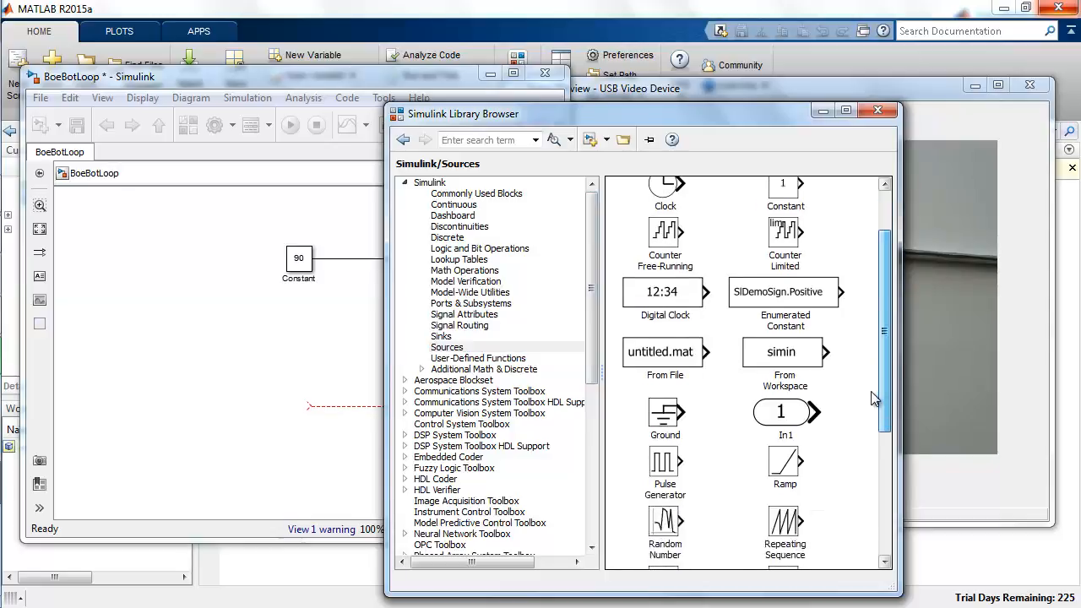
scroll(874, 398, "down", 3)
left_click_drag(784, 403, 303, 414)
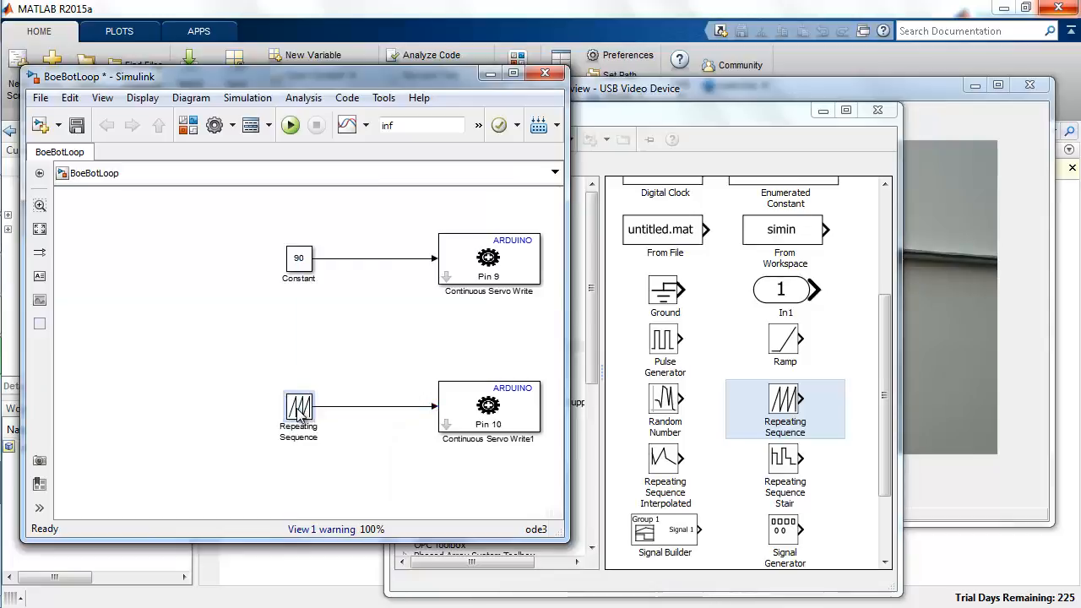
- Set the Repeating Sequence time values to [0 1.25 1.26 2.5] and its output values to [-90 -90 0 0]
double_click(299, 408)
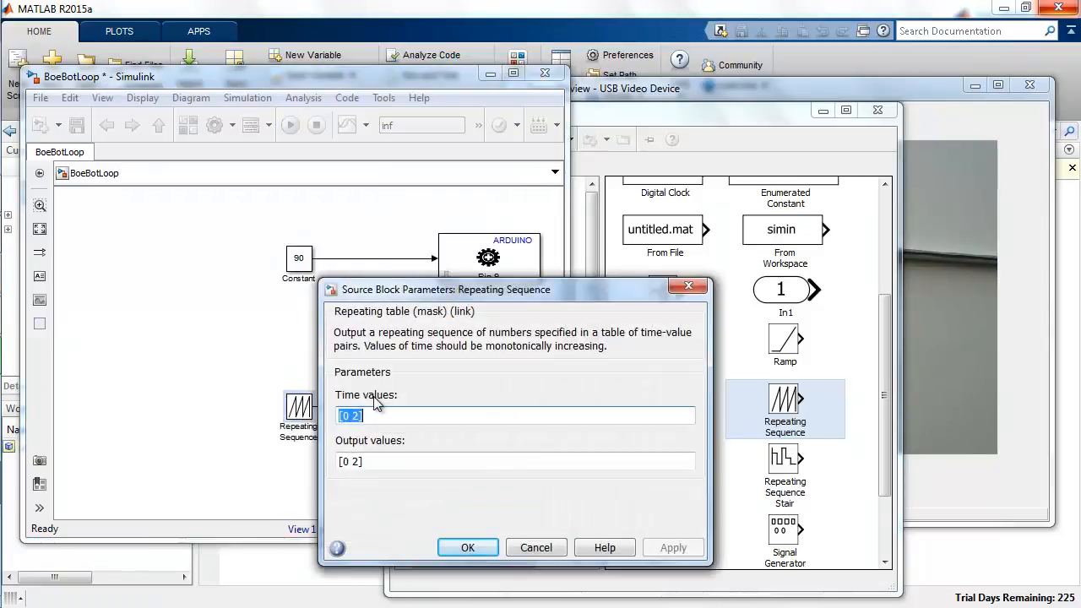
type("[]")
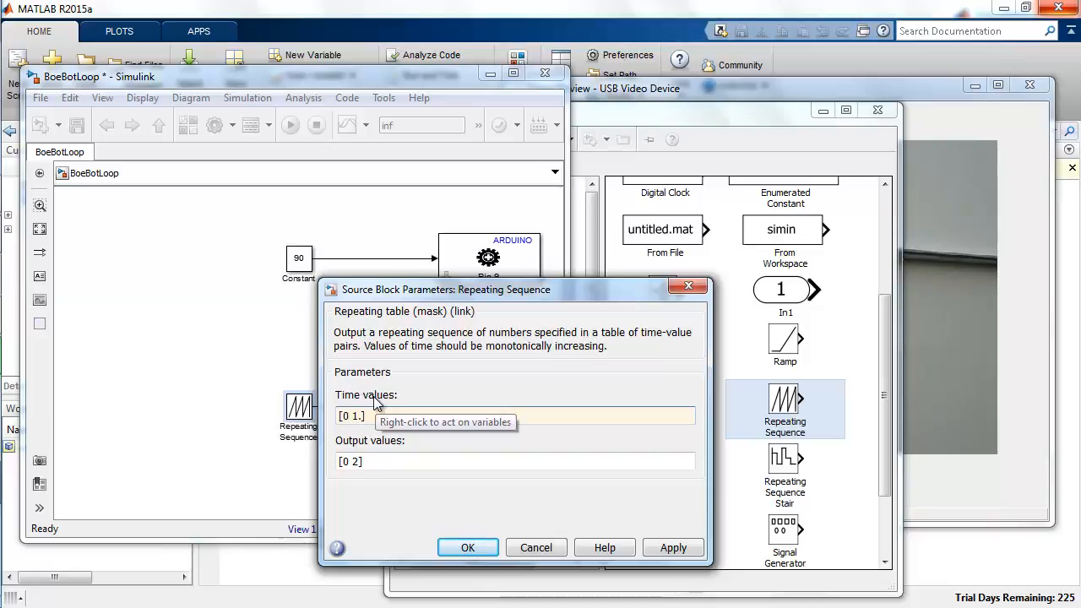
type("0 1.25 2")
triple_click(521, 467)
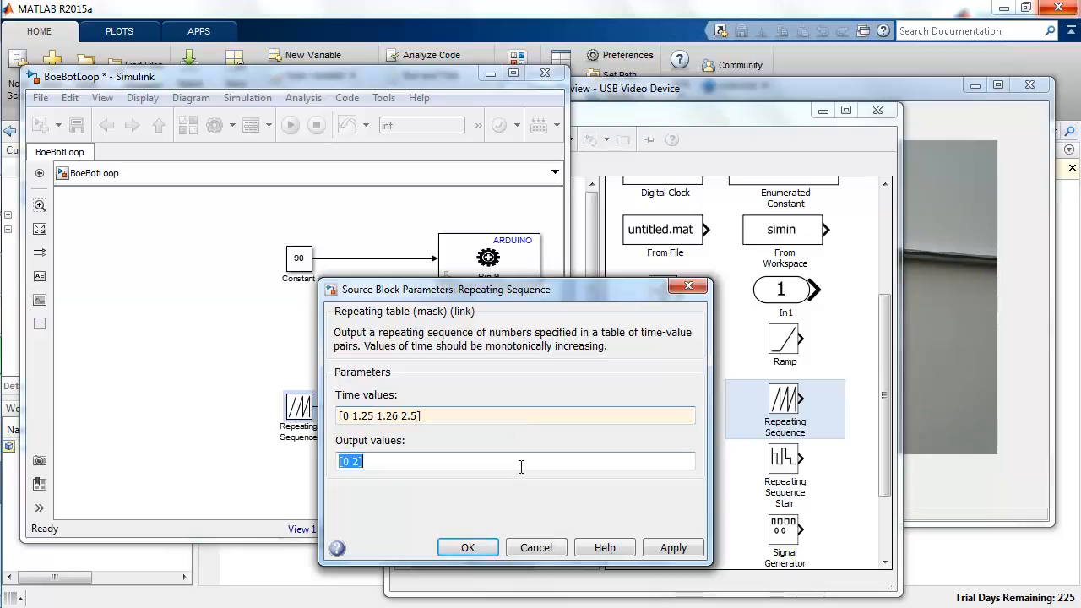
type("[]")
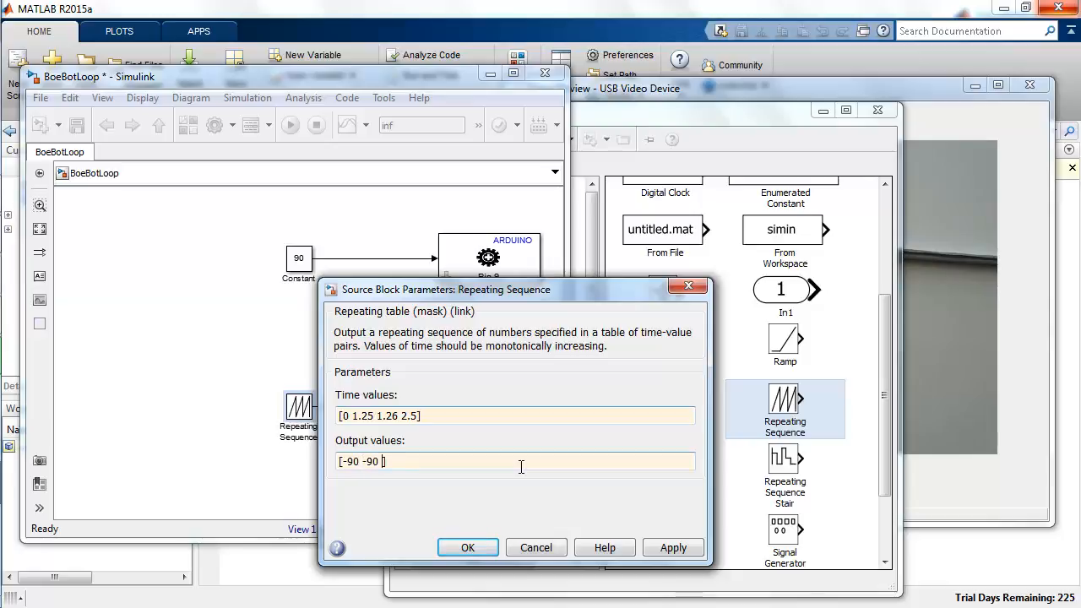
type("-90 -90 0 0")
key("Return")
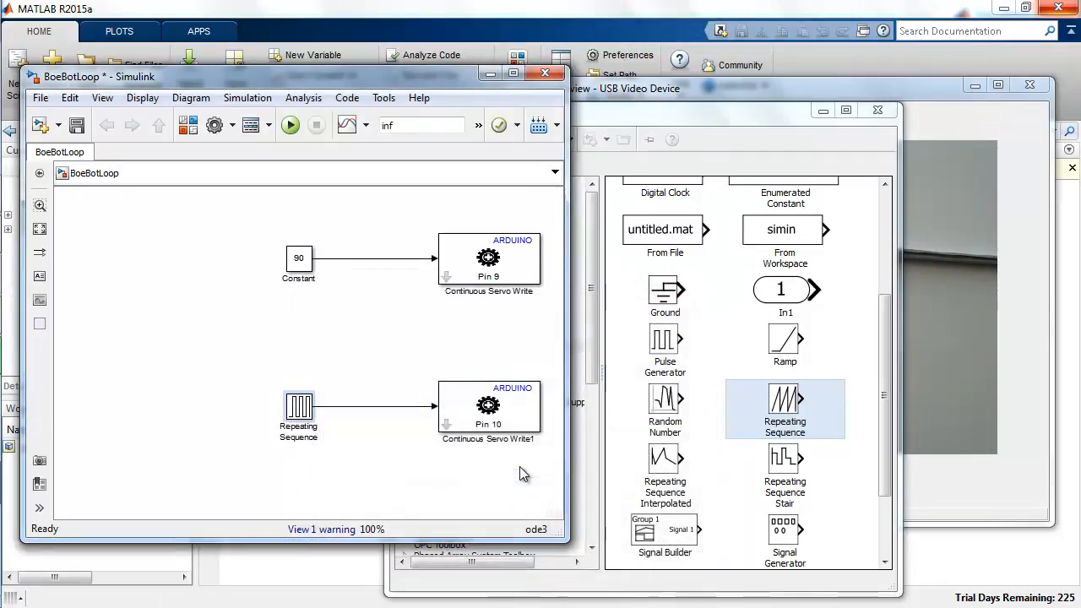
- Save the BoeBotLoop model and switch its simulation mode from External to Normal
left_click(76, 126)
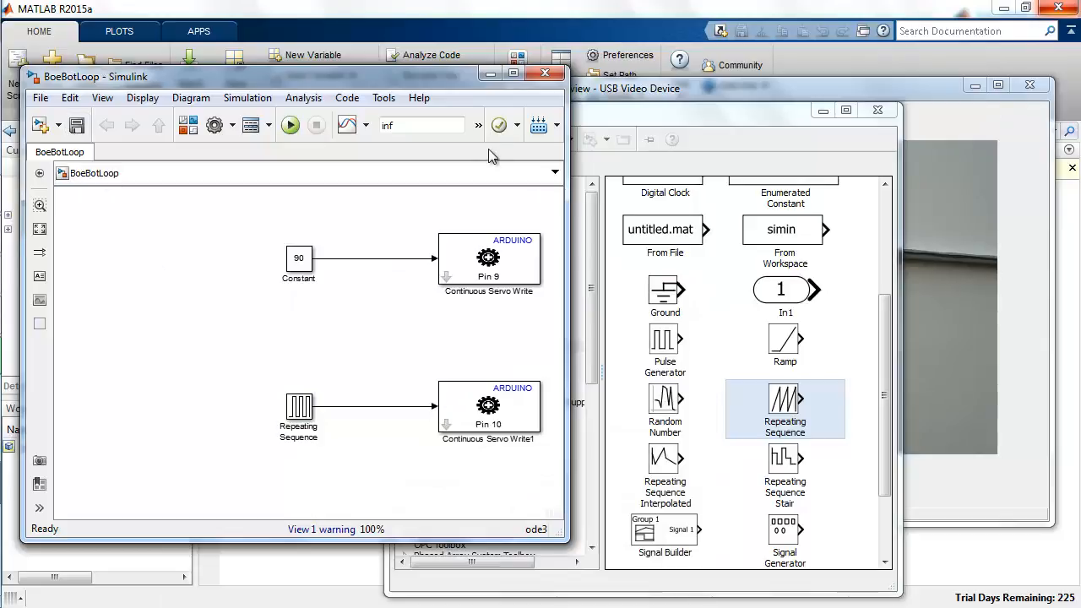
left_click(478, 129)
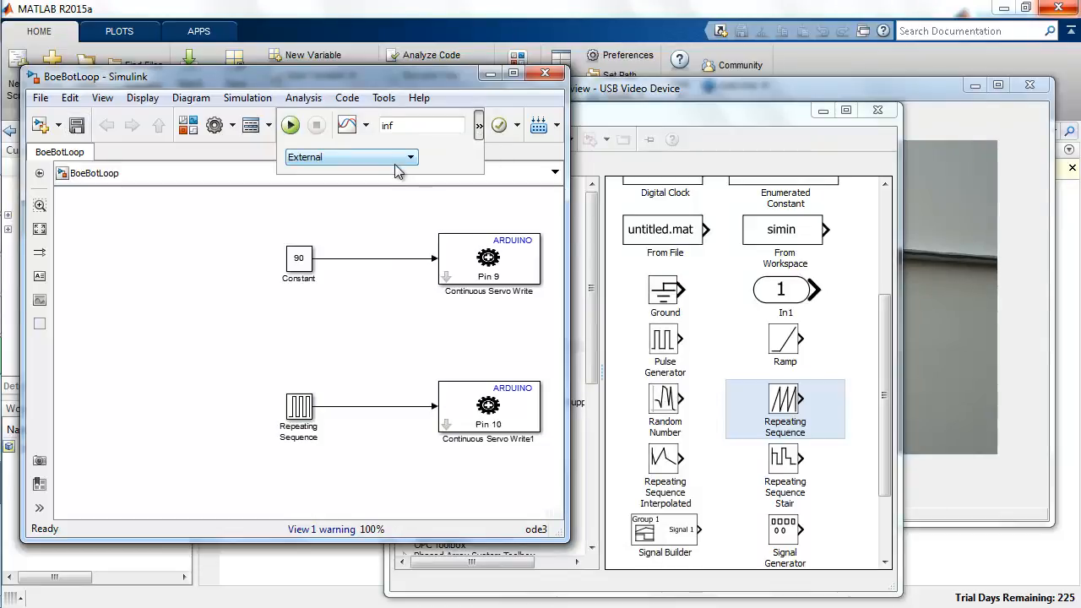
left_click(397, 163)
left_click(386, 168)
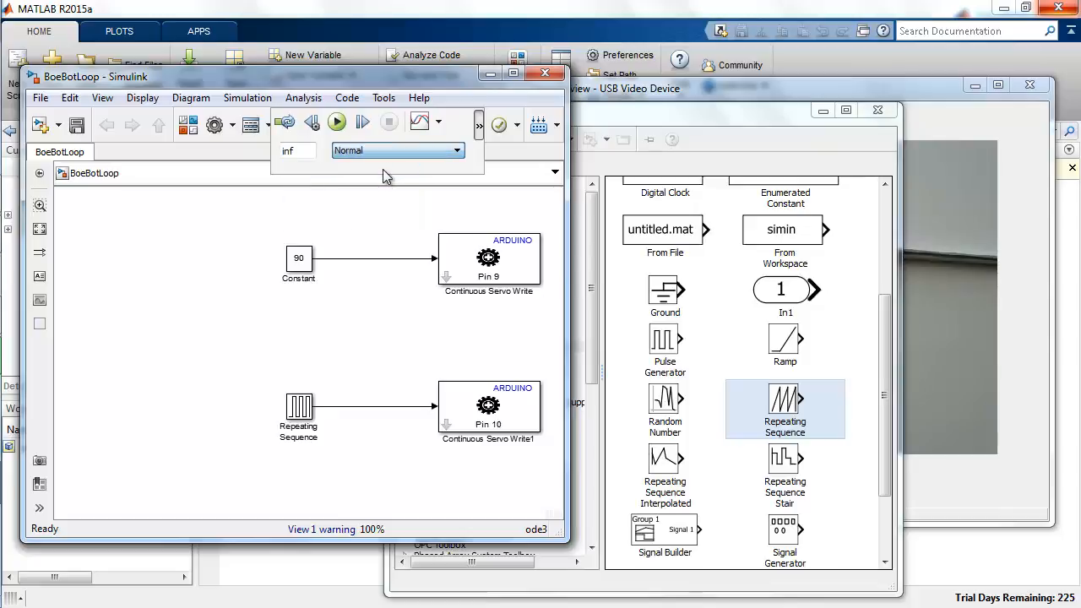
- Deploy the BoeBotLoop model to the Arduino Due and close the Simulink Library Browser
left_click(225, 212)
key("space")
left_click(540, 126)
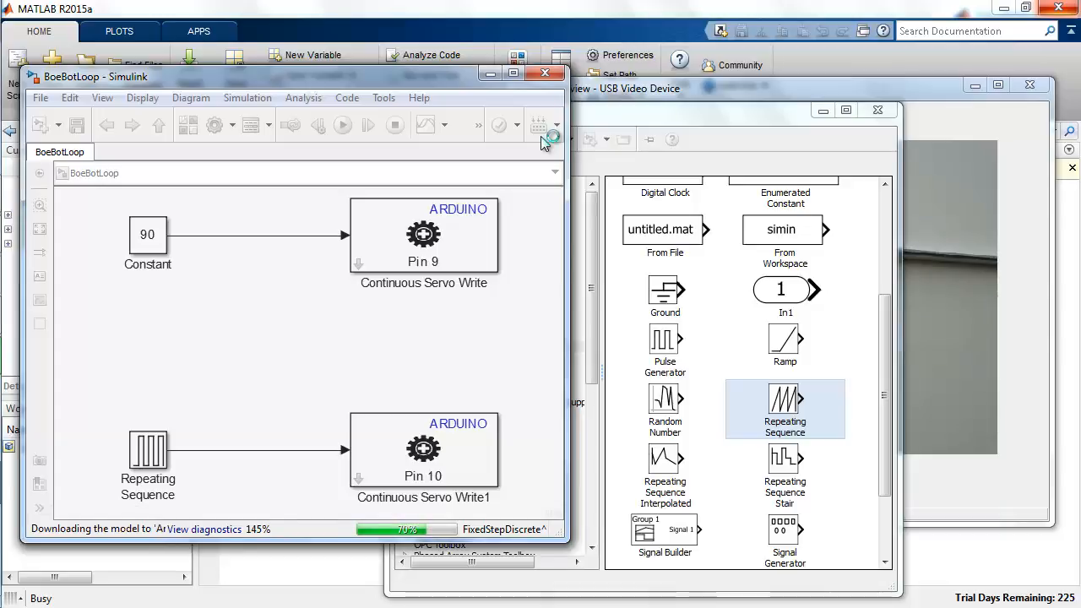
left_click(878, 111)
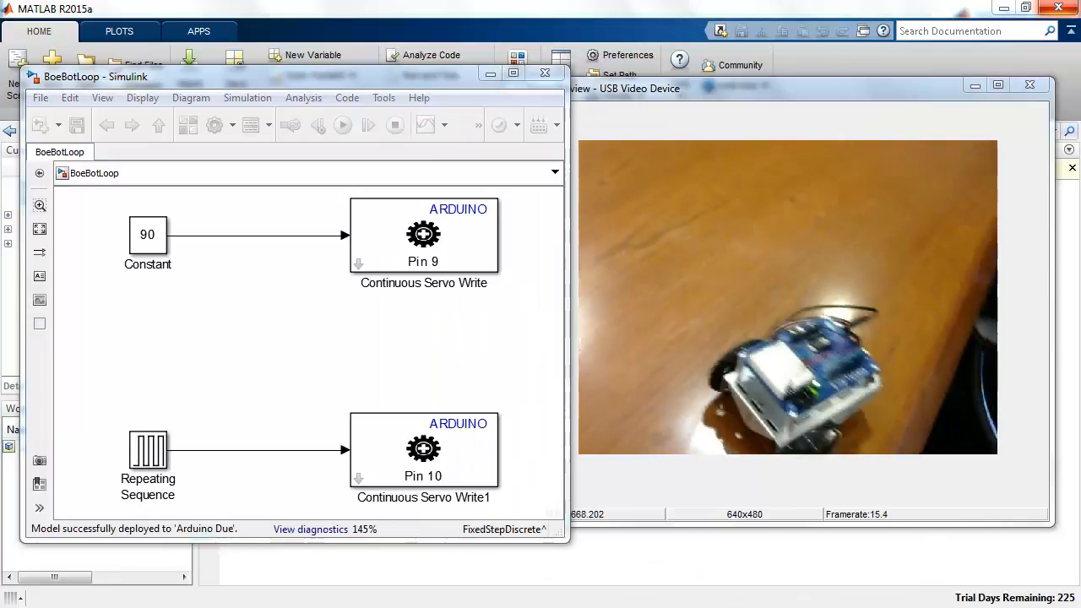